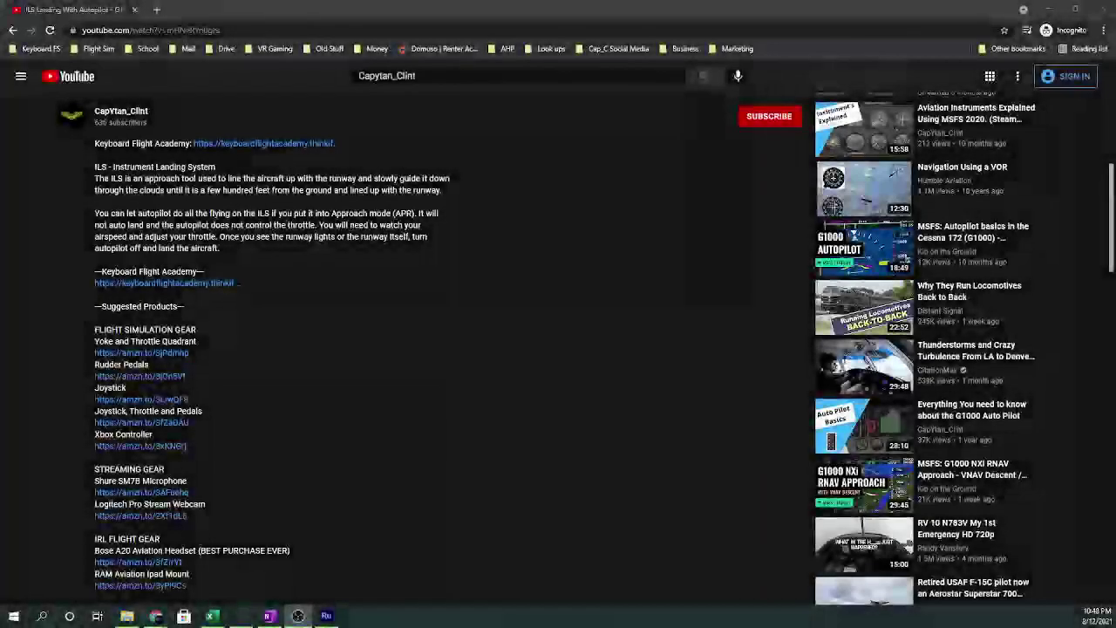
- Open the channel's subscribe prompt below the video and dismiss it
left_click(531, 383)
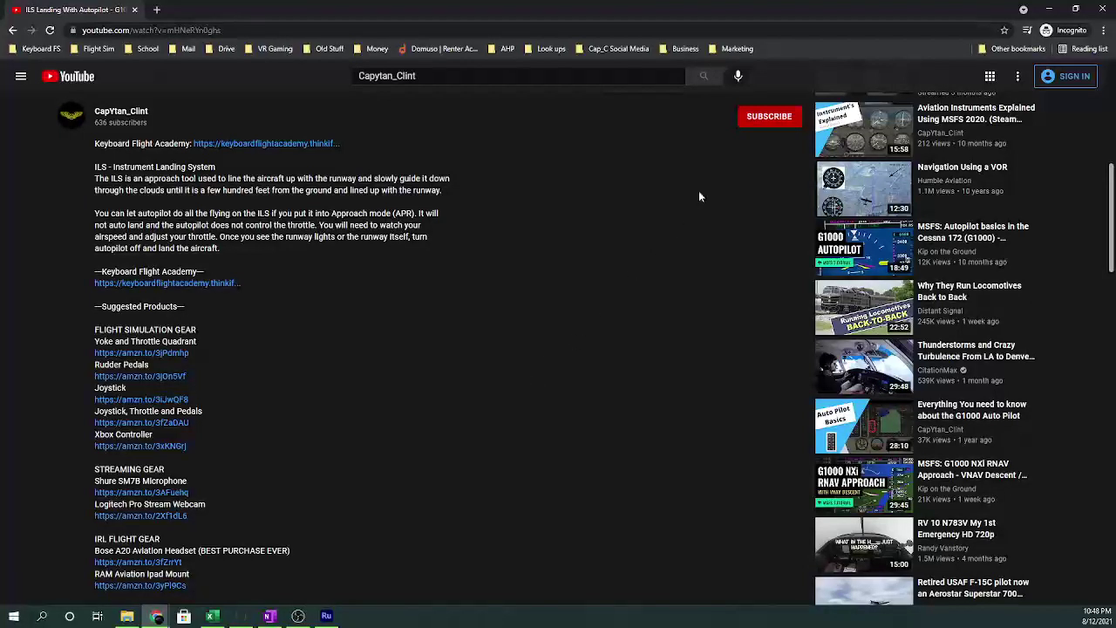
left_click(769, 119)
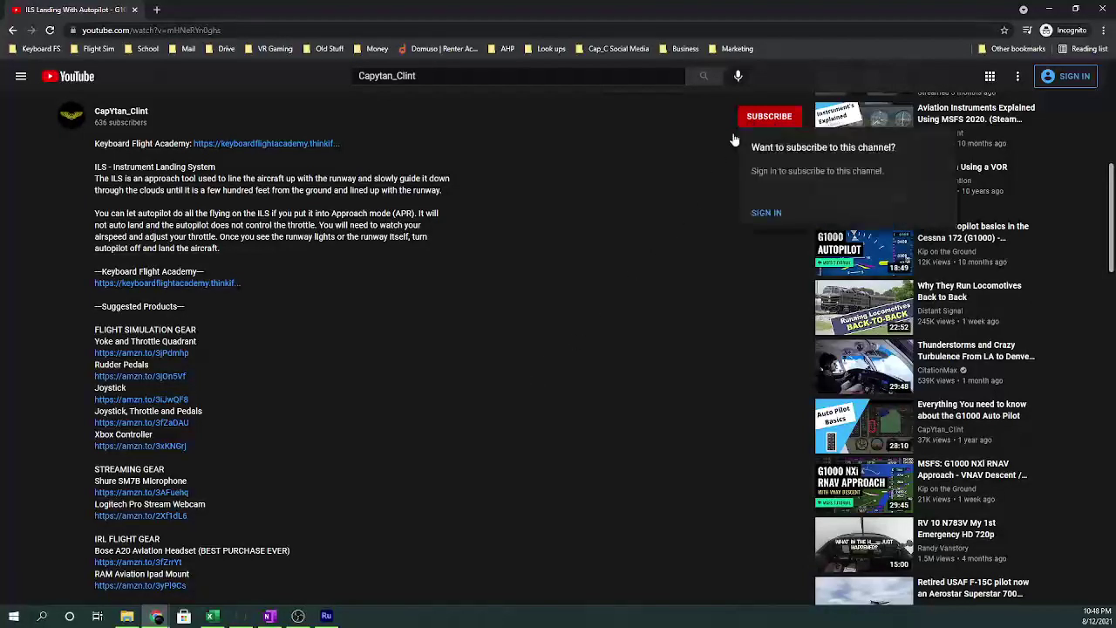
left_click(542, 332)
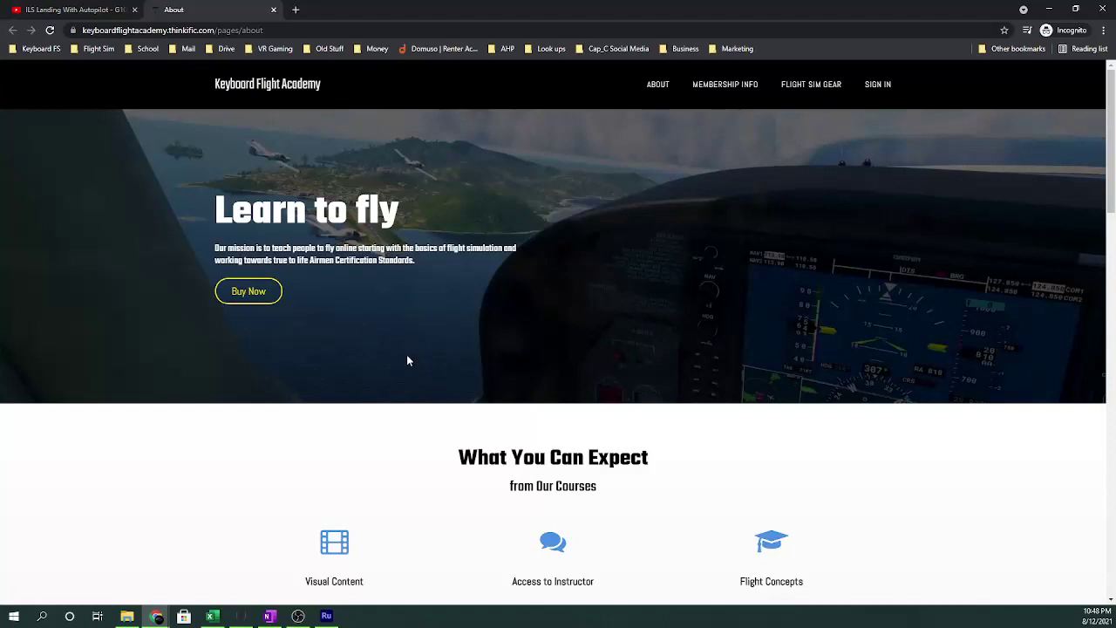
- Return to the video description and search Amazon for "Nicolas Cage Sequin Pillow"
left_click(71, 10)
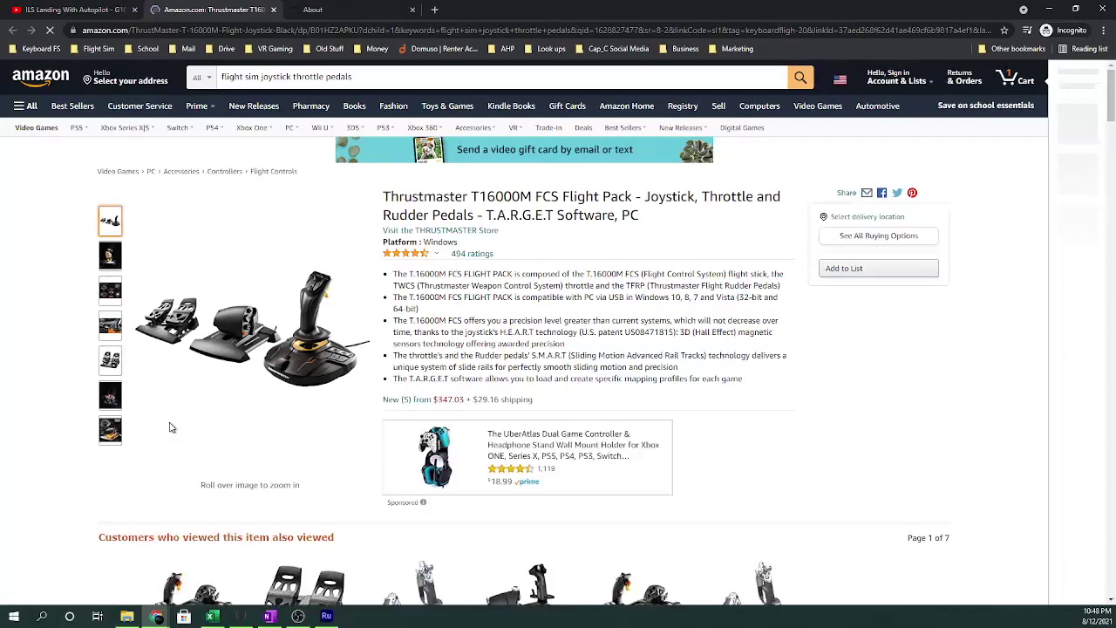
left_click(295, 77)
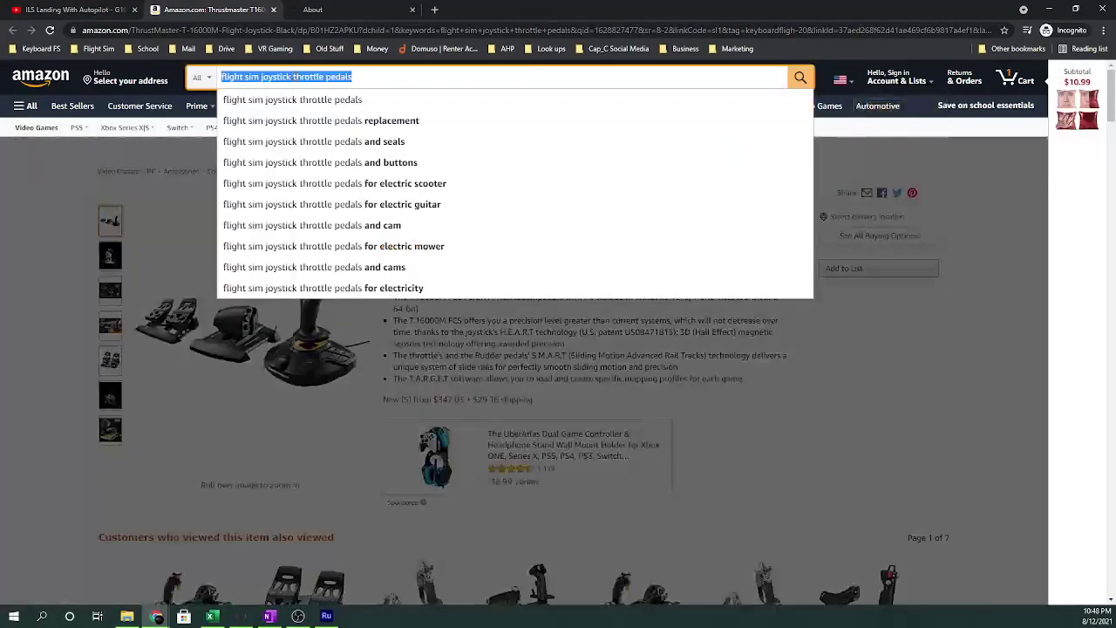
type("Nicolas Cage Sequin Pillow")
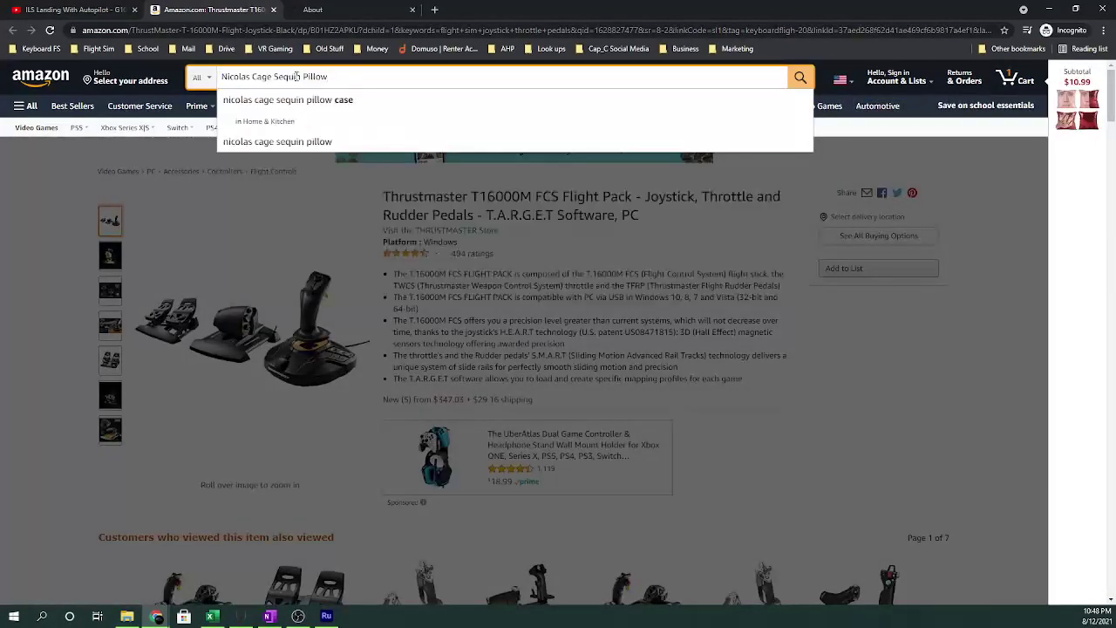
key("Return")
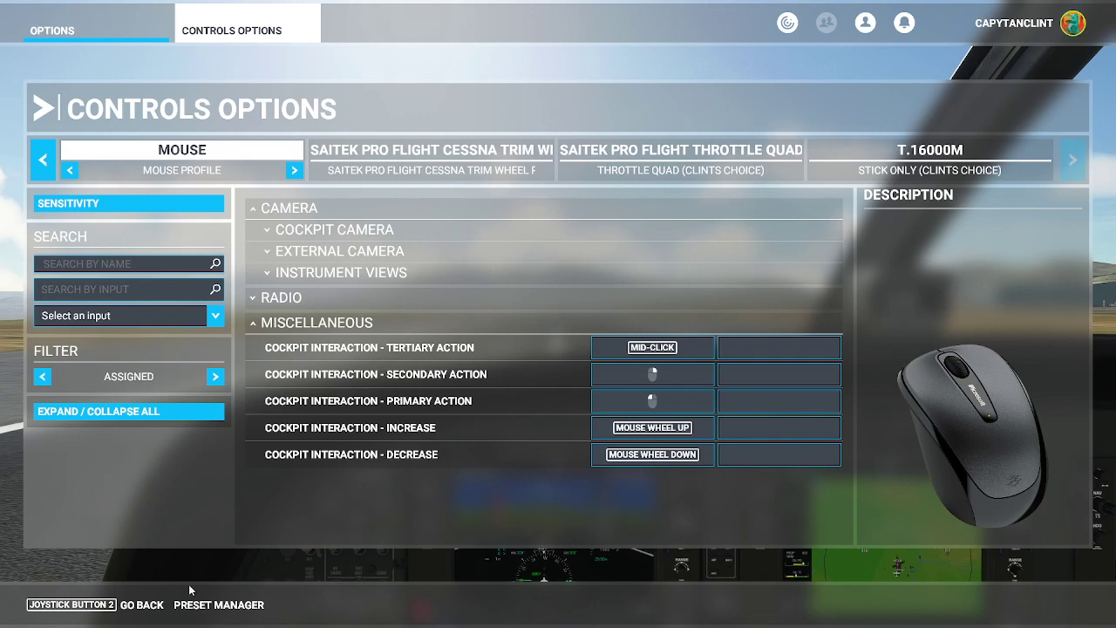
- Leave the controls options, resume the flight and examine the pilot's primary flight display up close
left_click(114, 608)
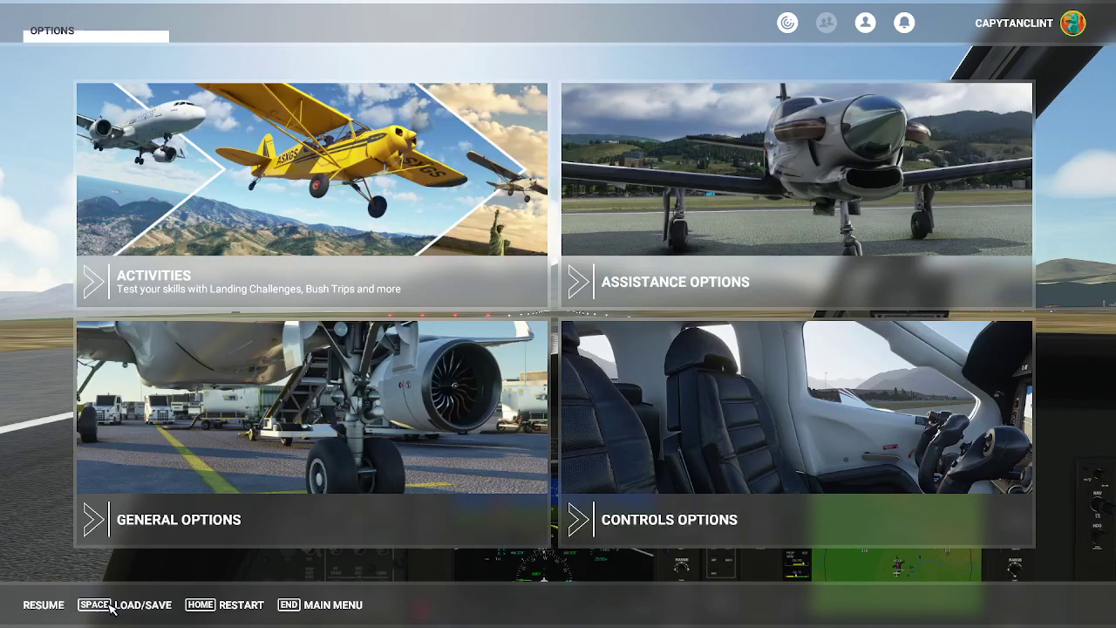
left_click(43, 604)
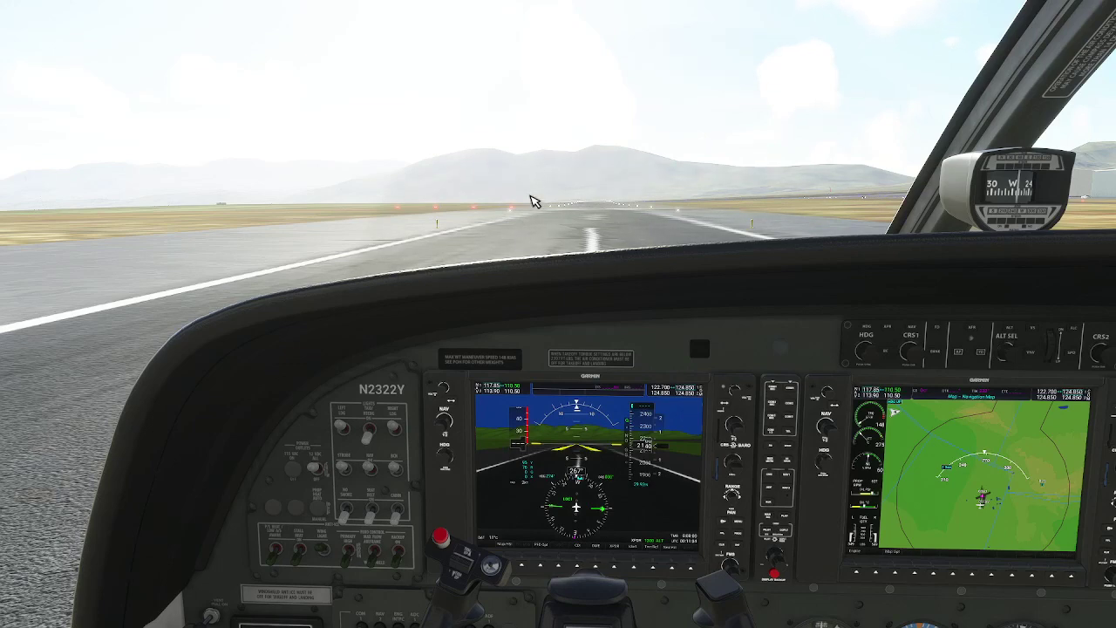
key("Right")
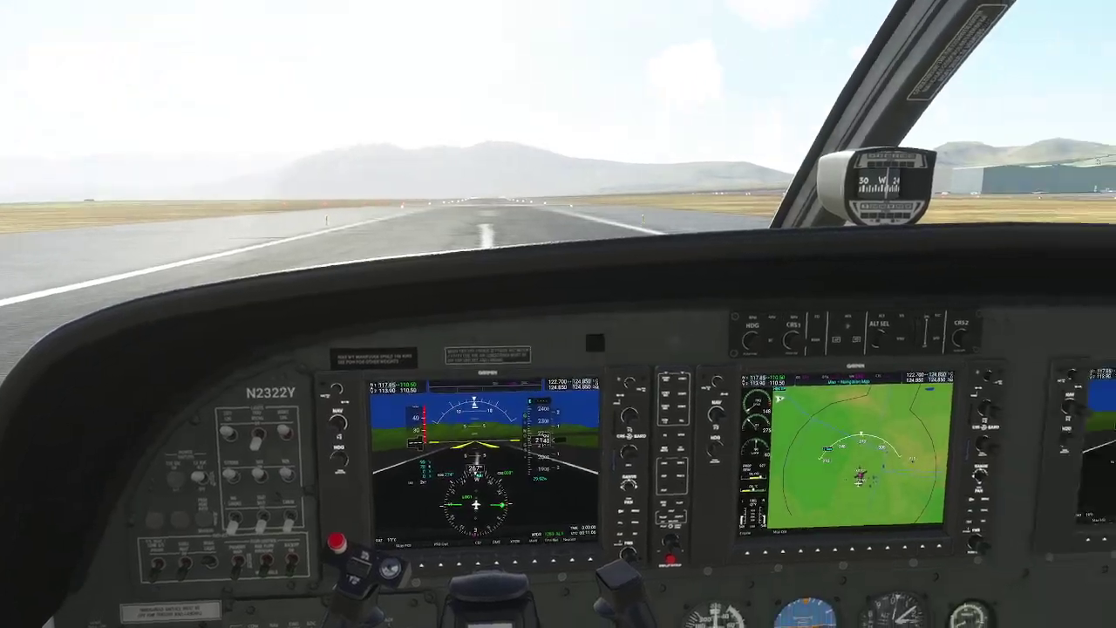
key("Left")
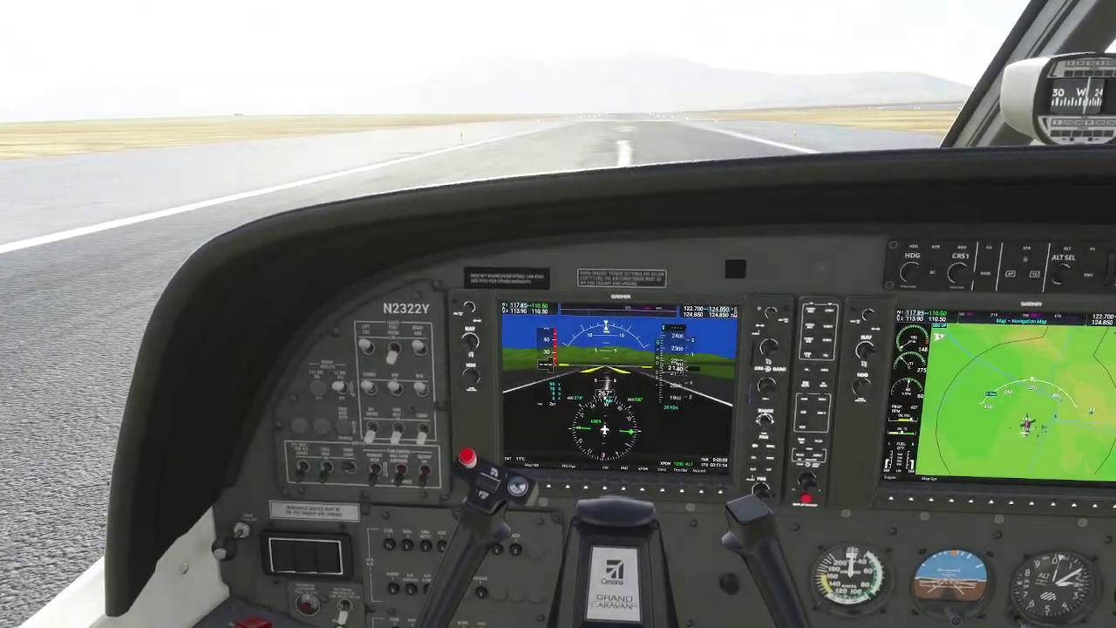
scroll(733, 247, "up", 3)
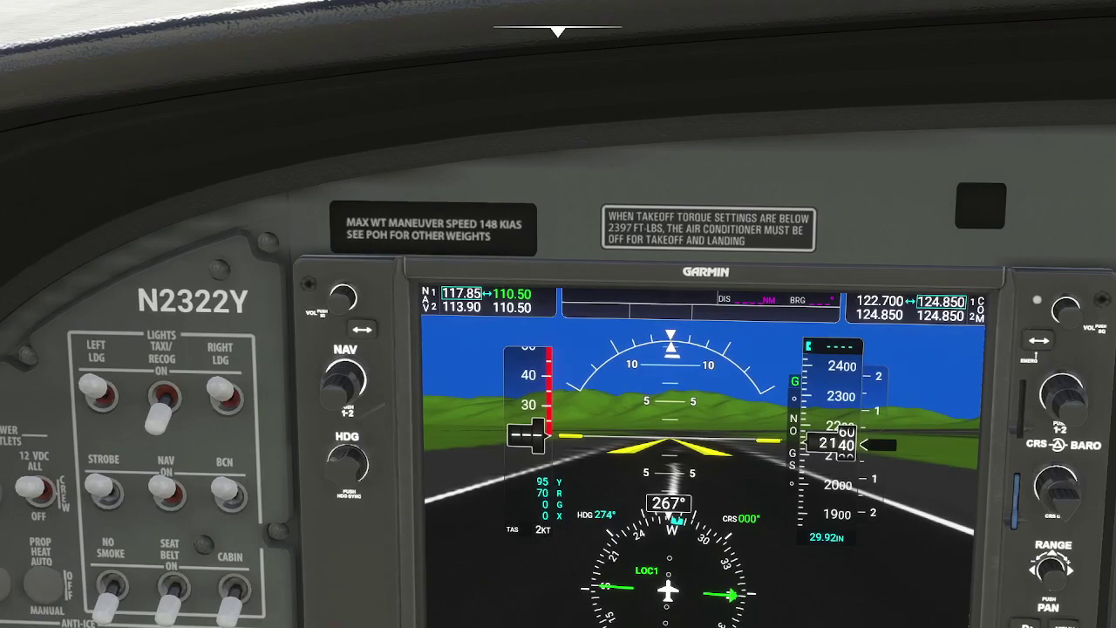
scroll(558, 314, "down", 3)
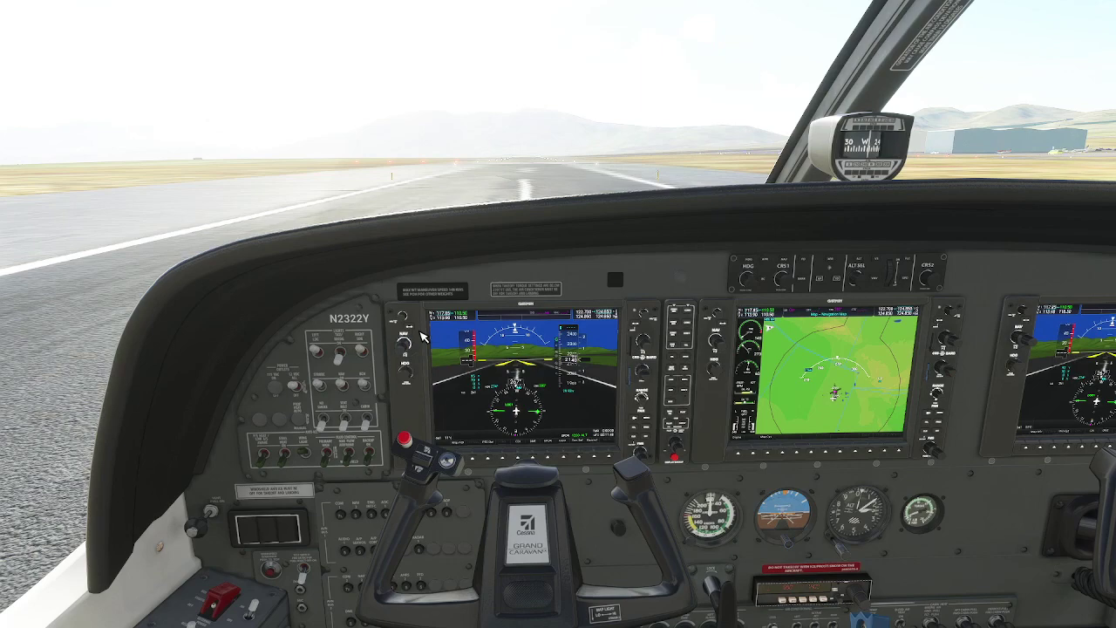
- Set the standby NAV 1 frequency to 114.85 on the pilot's primary flight display
key("alt+1")
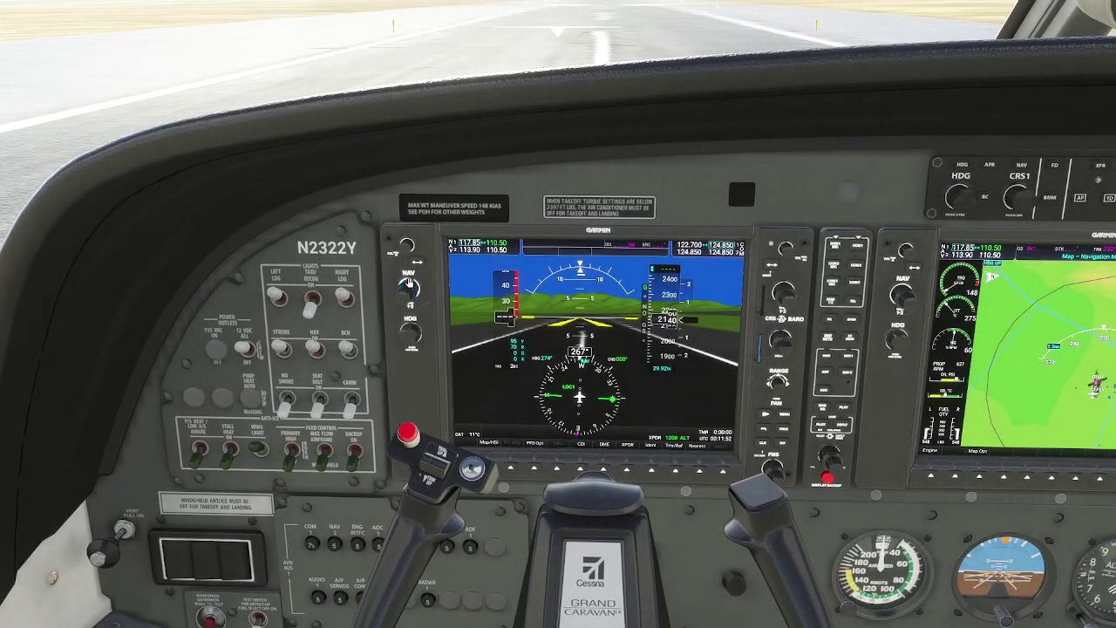
scroll(410, 290, "down", 6)
scroll(407, 290, "down", 2)
scroll(408, 290, "up", 5)
- Turn the heading bug, sync it to the aircraft's current heading, and rotate the course pointer
scroll(411, 334, "up", 13)
scroll(411, 334, "up", 9)
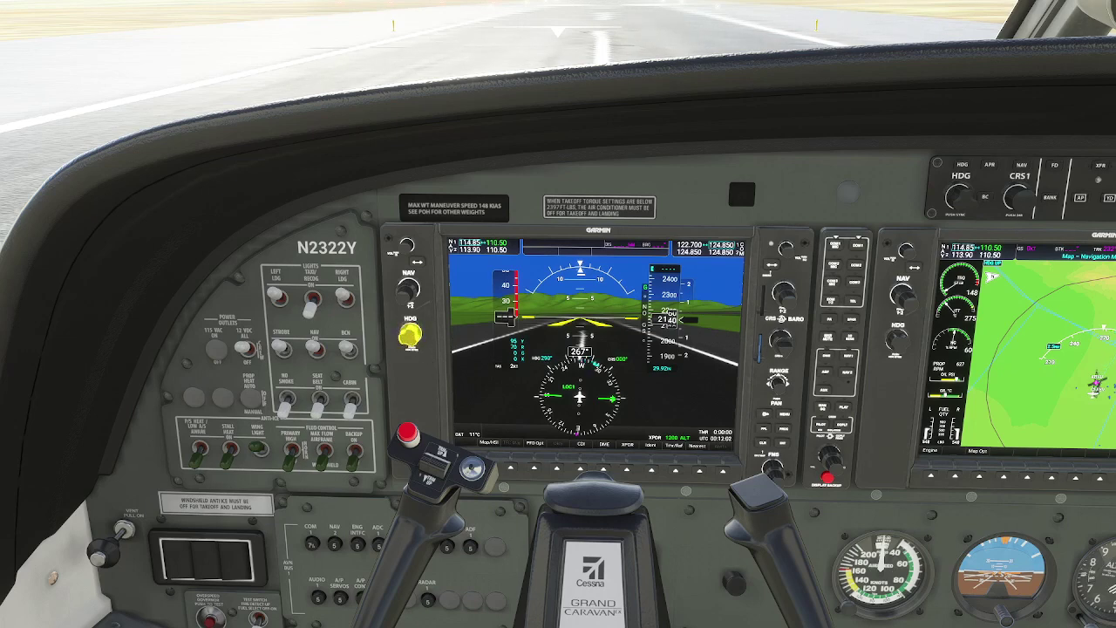
scroll(415, 334, "up", 20)
left_click(410, 334)
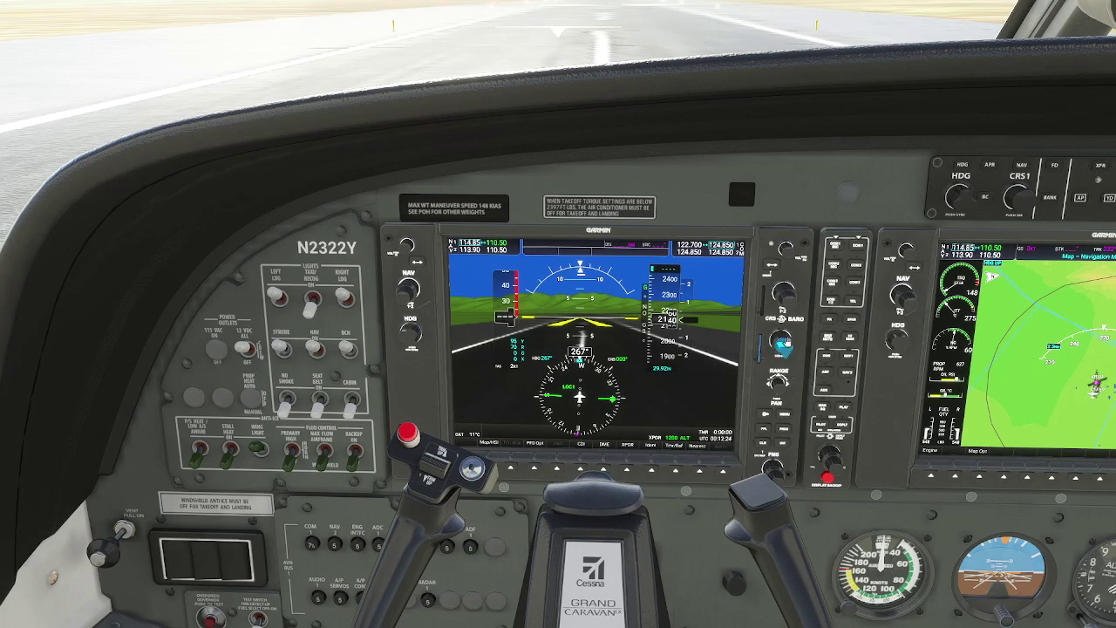
scroll(783, 347, "up", 15)
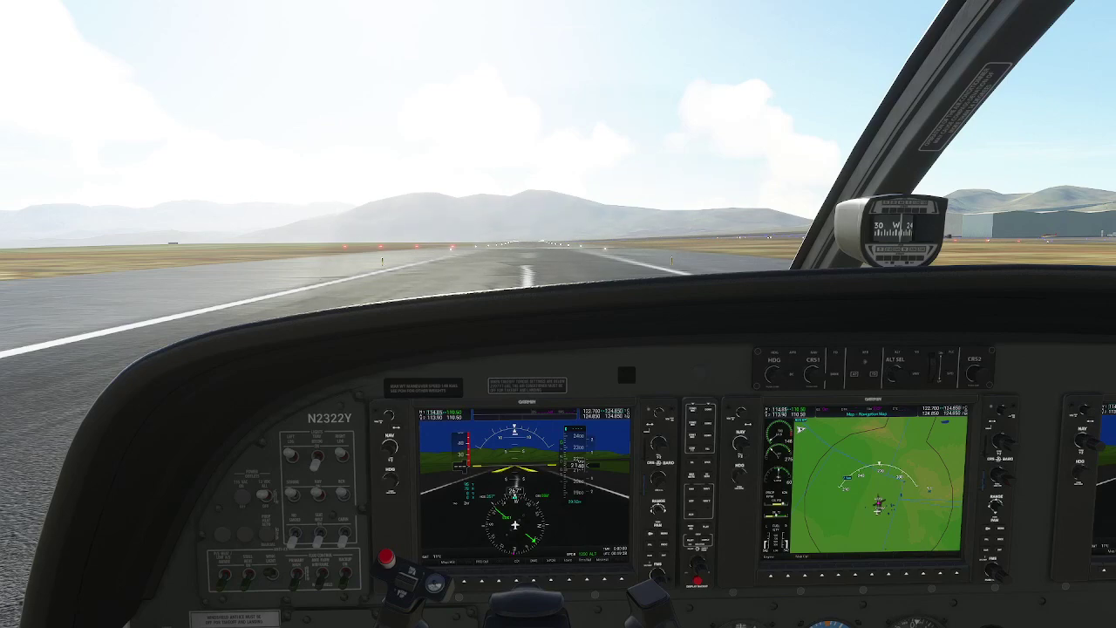
- Pause the flight and display the T.16000M joystick's bindings in the controls options
key("Escape")
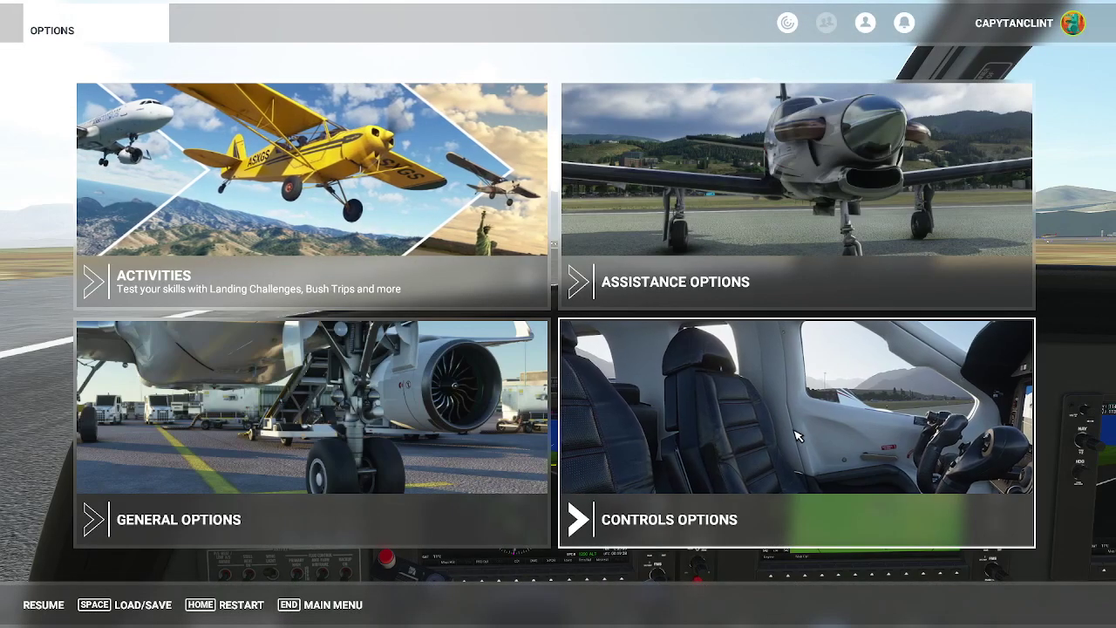
left_click(798, 434)
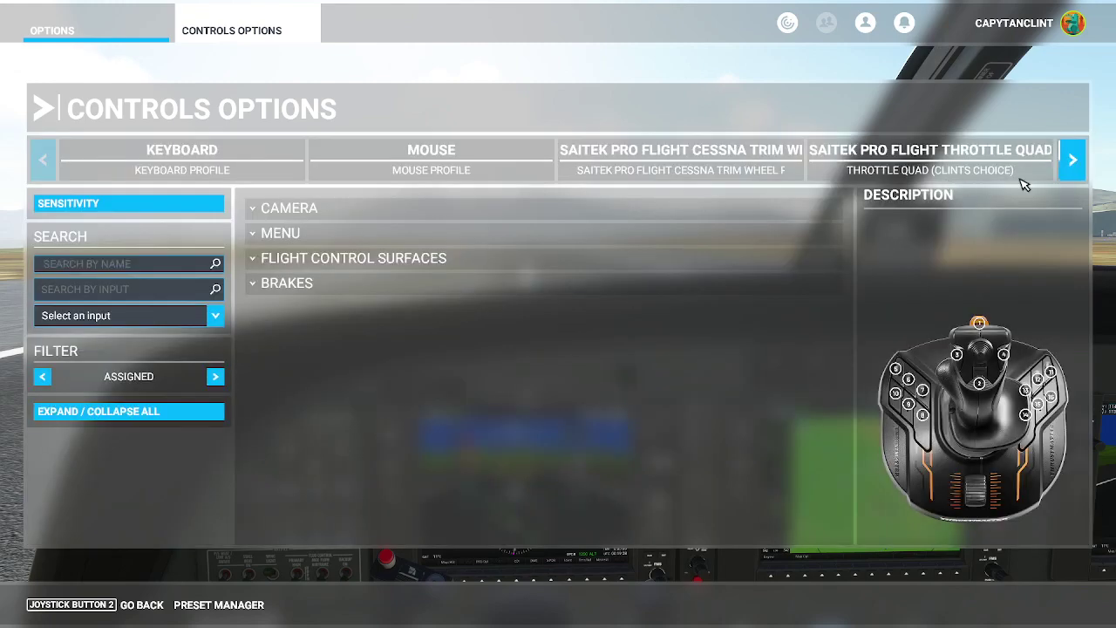
left_click(1072, 160)
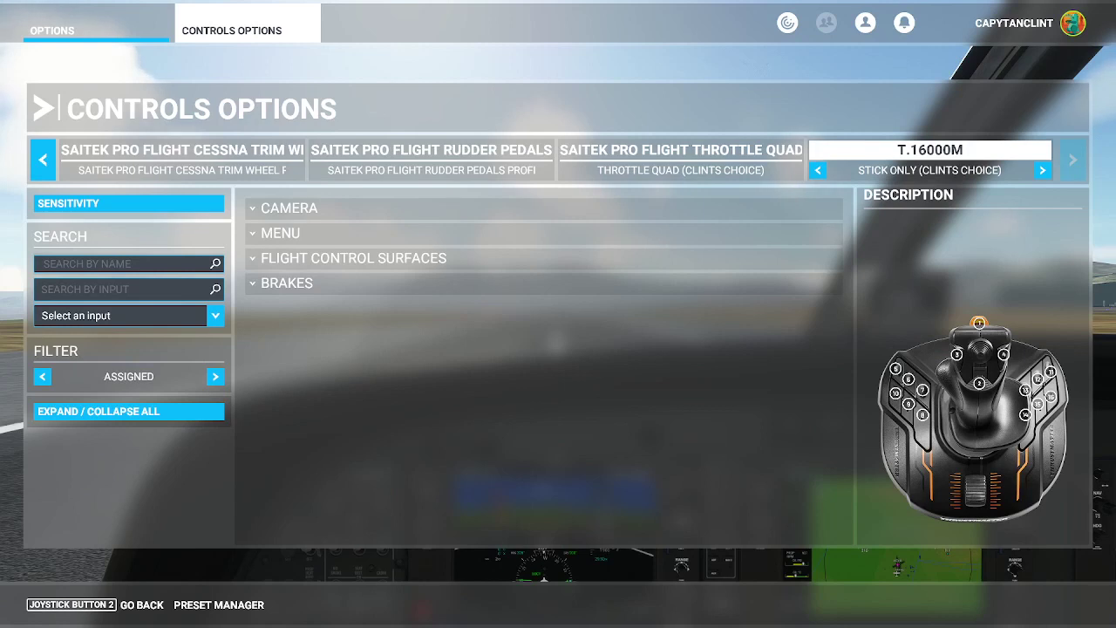
- Search all T.16000M commands for "brakes", clear the Brakes binding and reassign it to Joystick Button 2
left_click(124, 270)
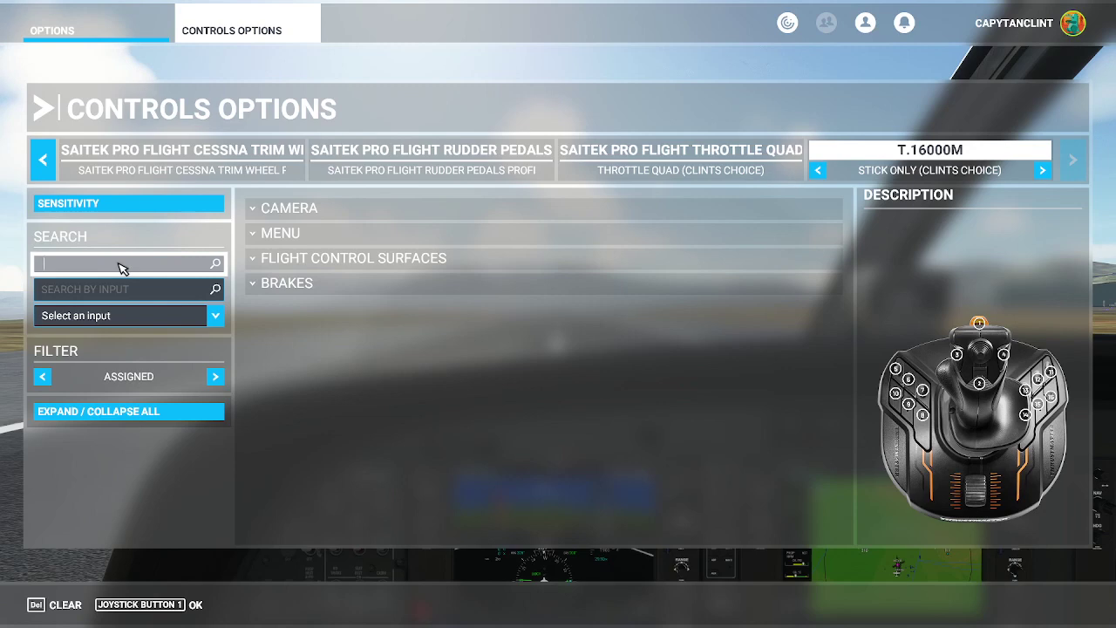
type("brakes")
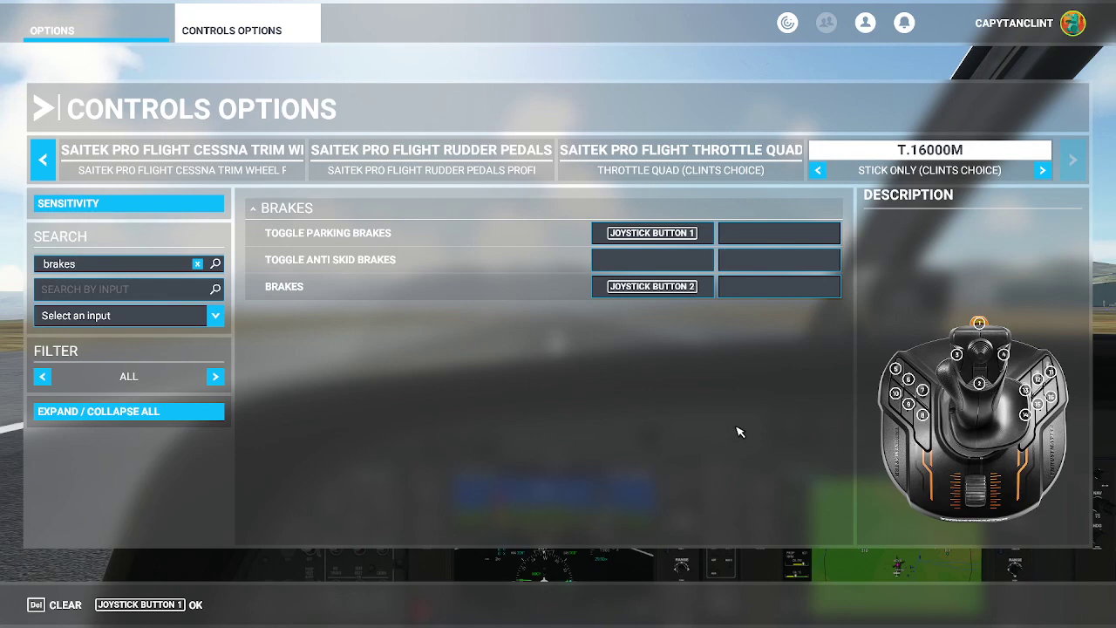
left_click(671, 291)
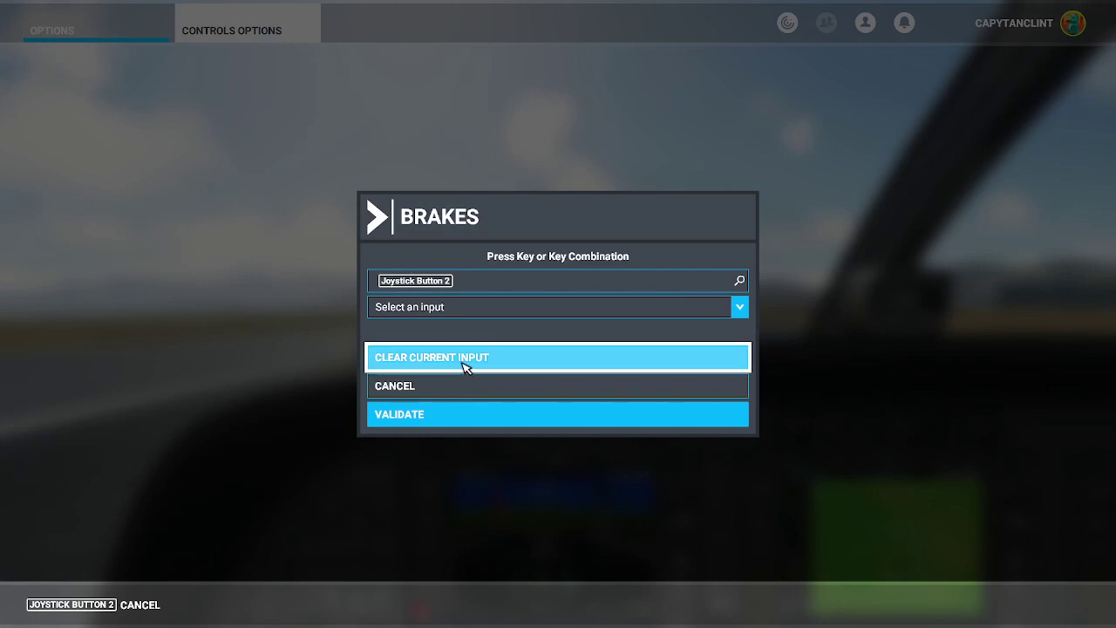
left_click(456, 369)
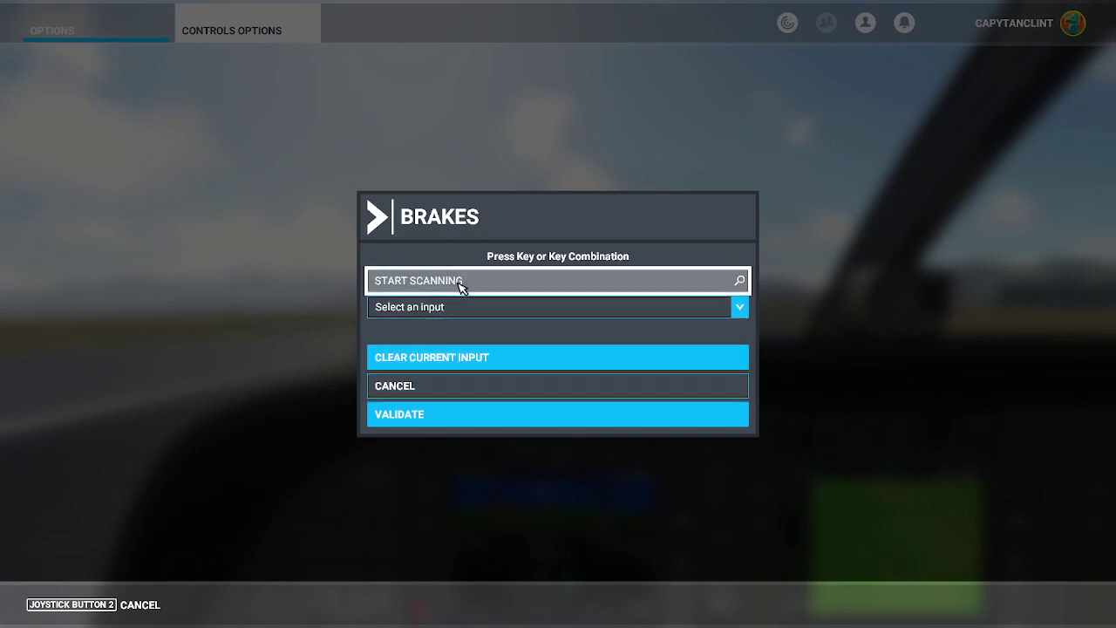
left_click(460, 288)
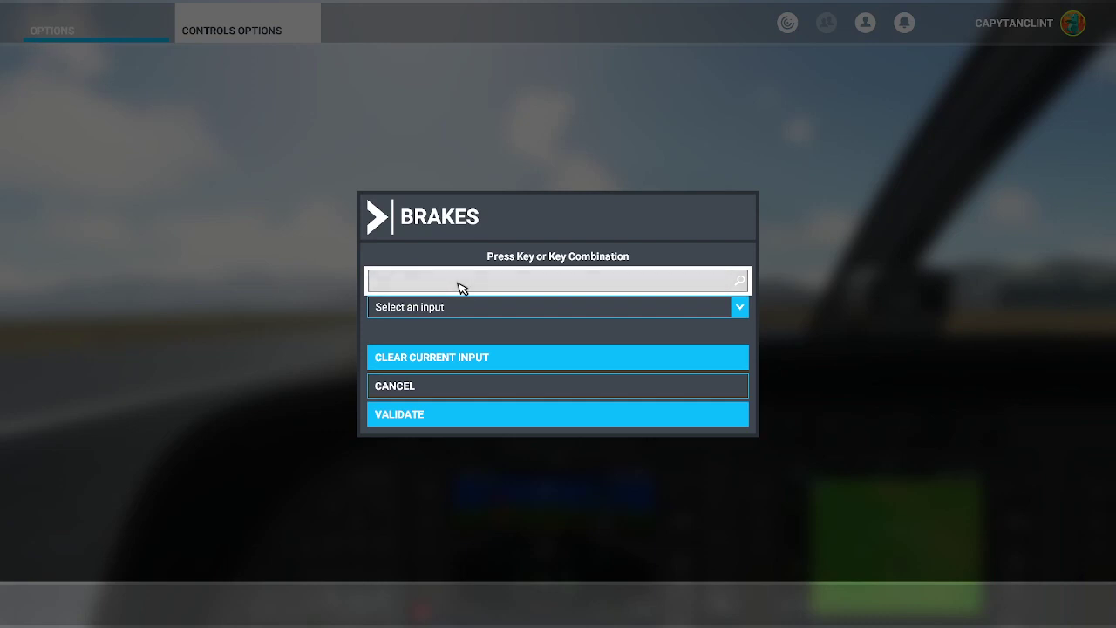
left_click(471, 417)
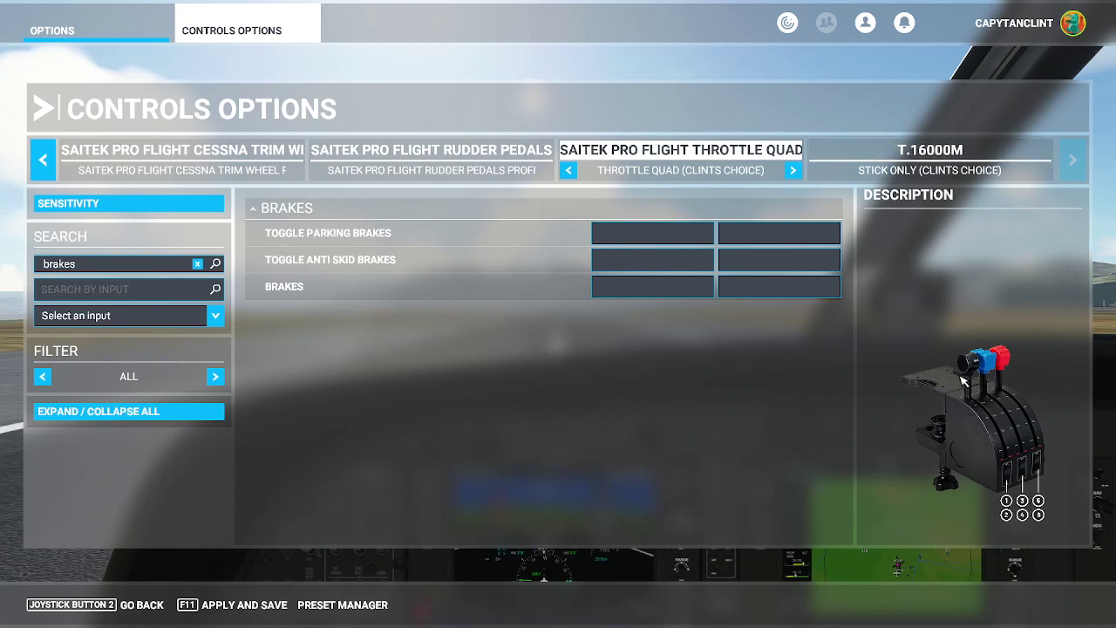
- Return to the T.16000M bindings and replace the command search with "throttle" to browse the throttle commands
left_click(954, 158)
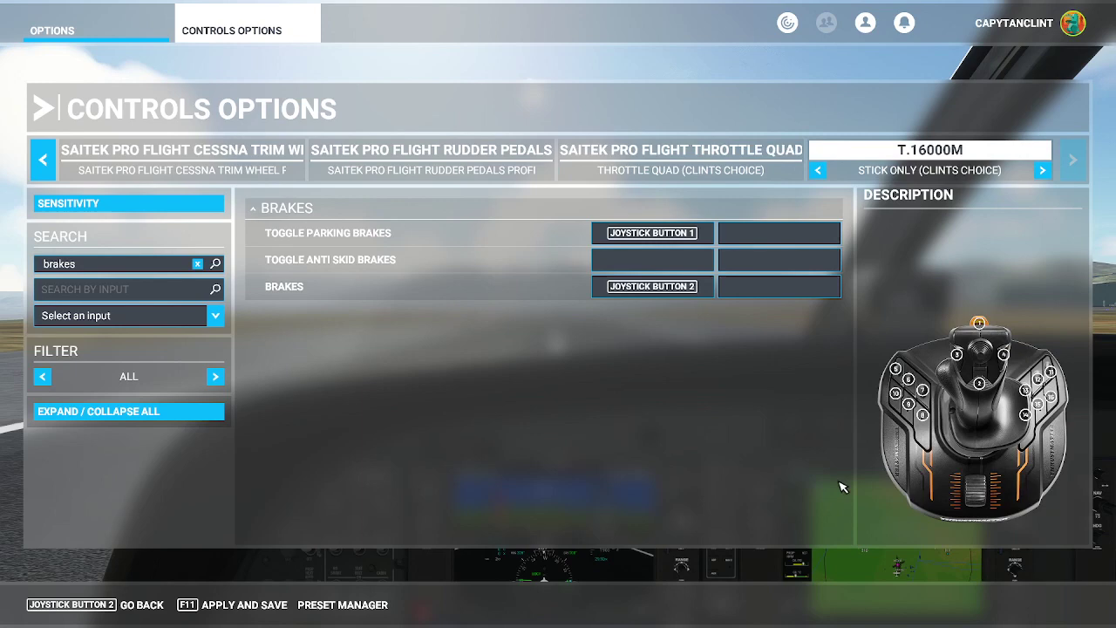
left_click(116, 269)
key("BackSpace")
key("BackSpace")
key("BackSpace")
key("BackSpace")
key("BackSpace")
key("BackSpace")
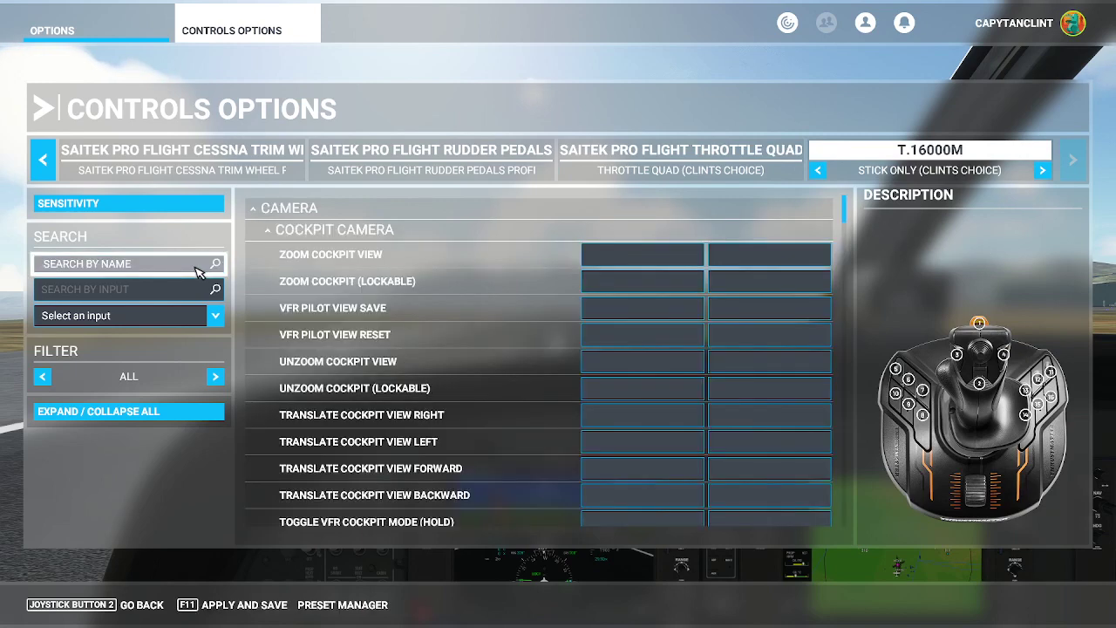
left_click(129, 269)
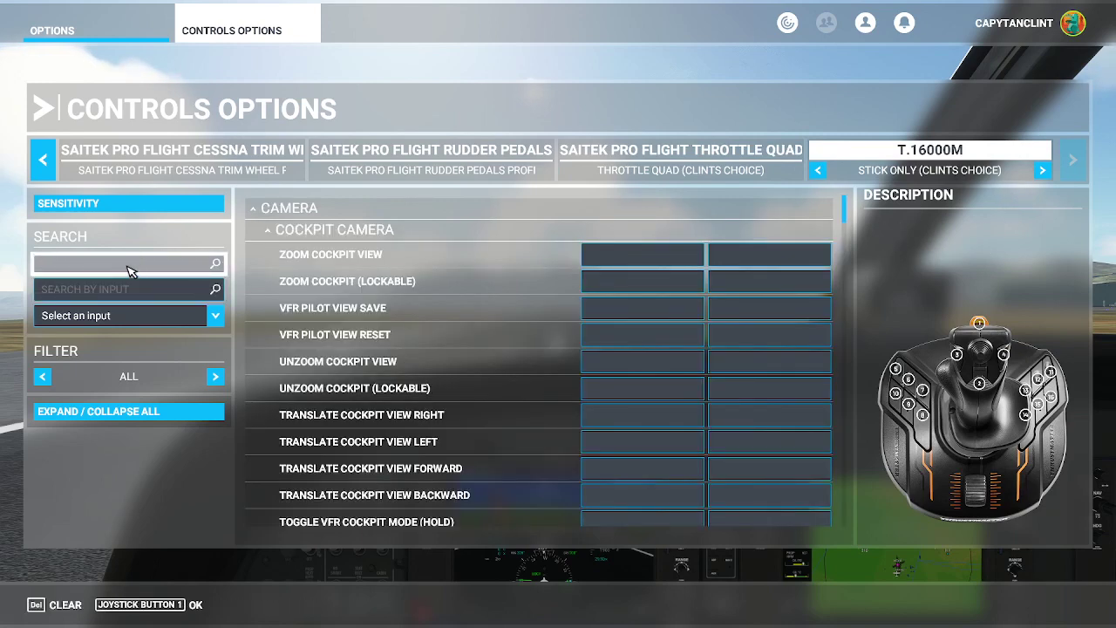
type("throttle")
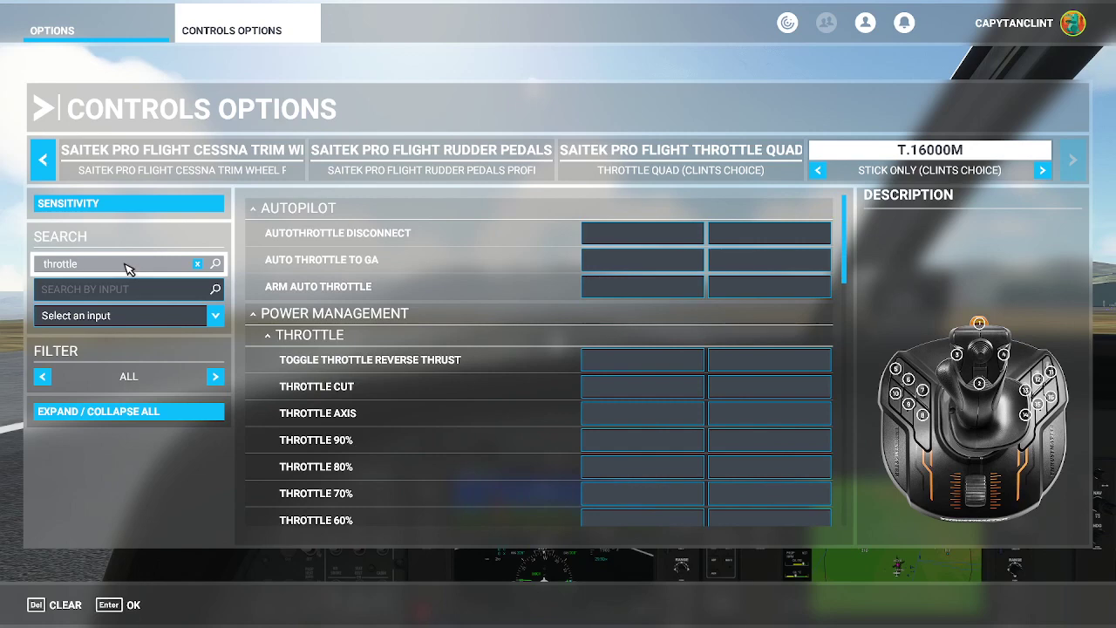
scroll(471, 349, "down", 20)
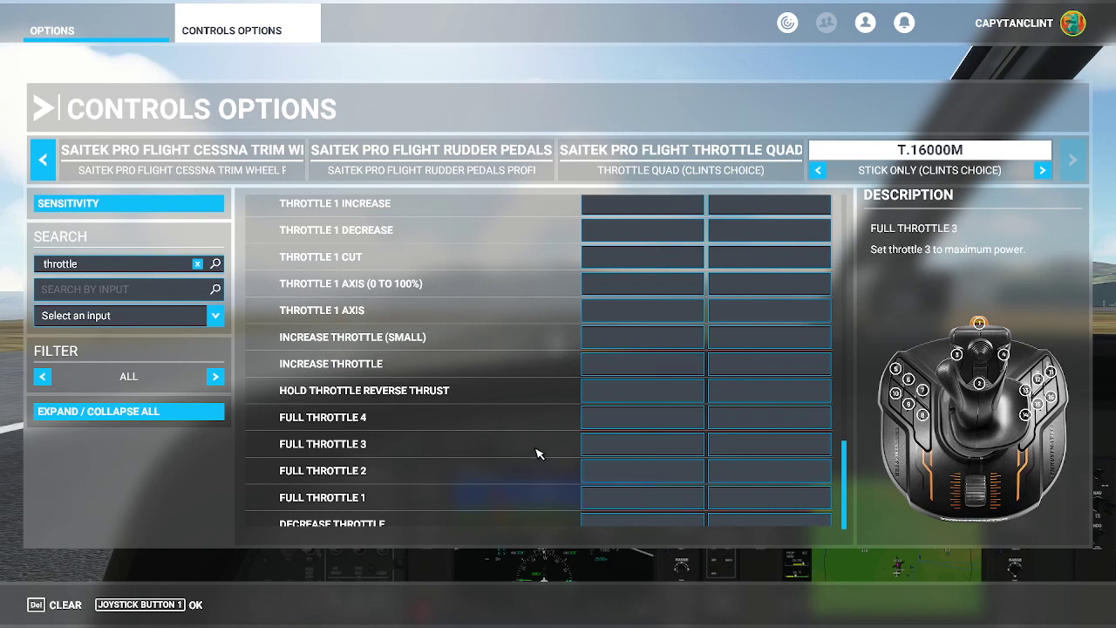
scroll(544, 424, "up", 1)
- Narrow the command search to "throttle ax" and bind Throttle Axis to Joystick Slider X
left_click(131, 262)
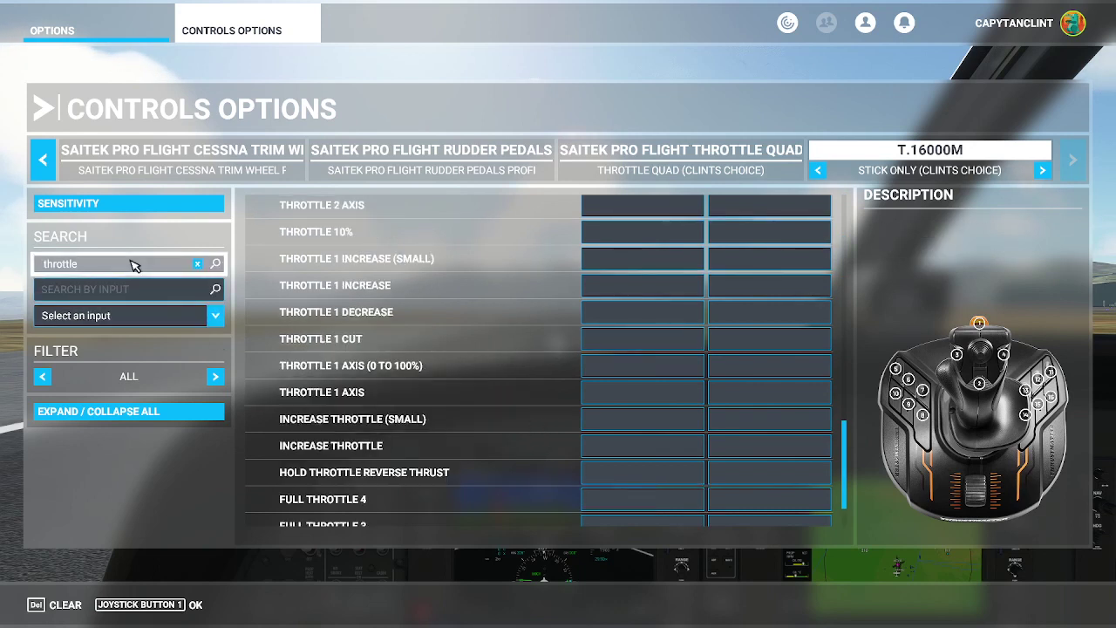
type("ax")
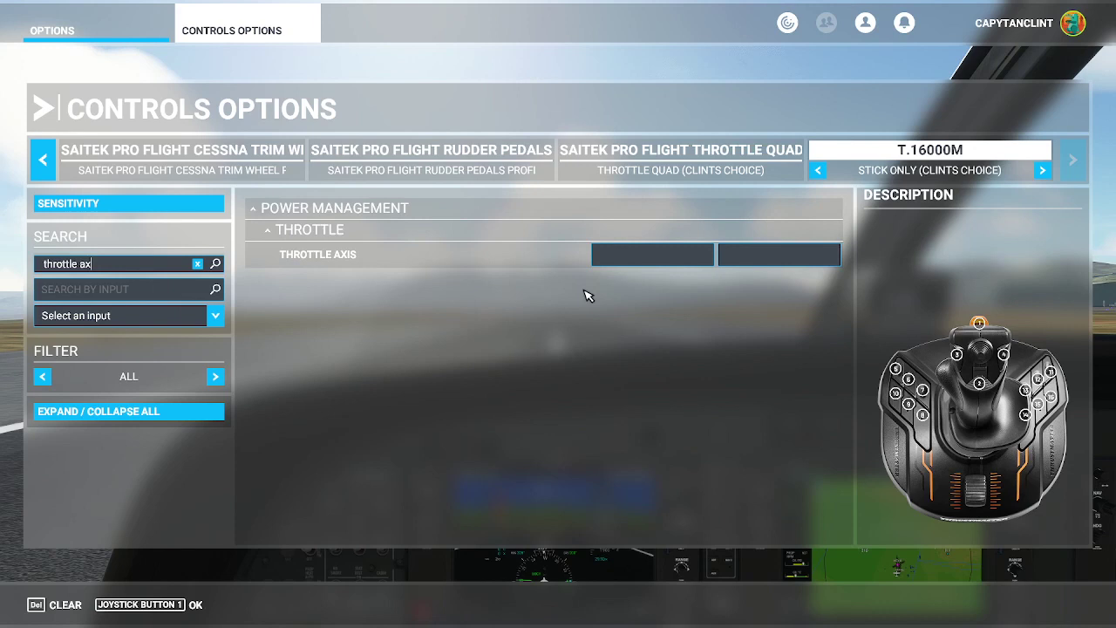
left_click(653, 256)
left_click(606, 280)
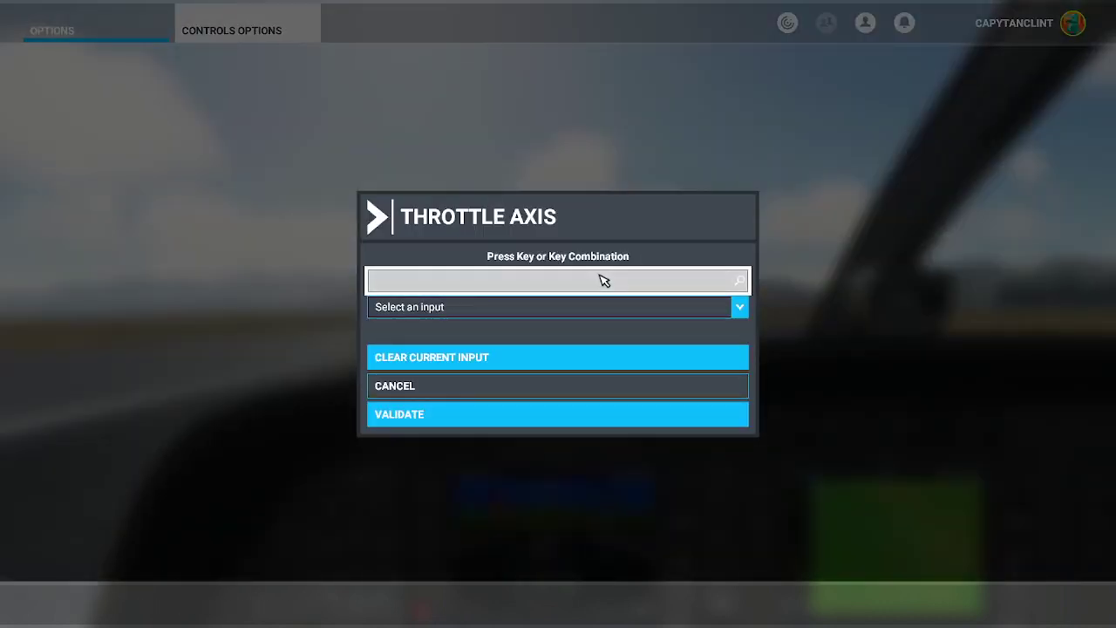
left_click(452, 412)
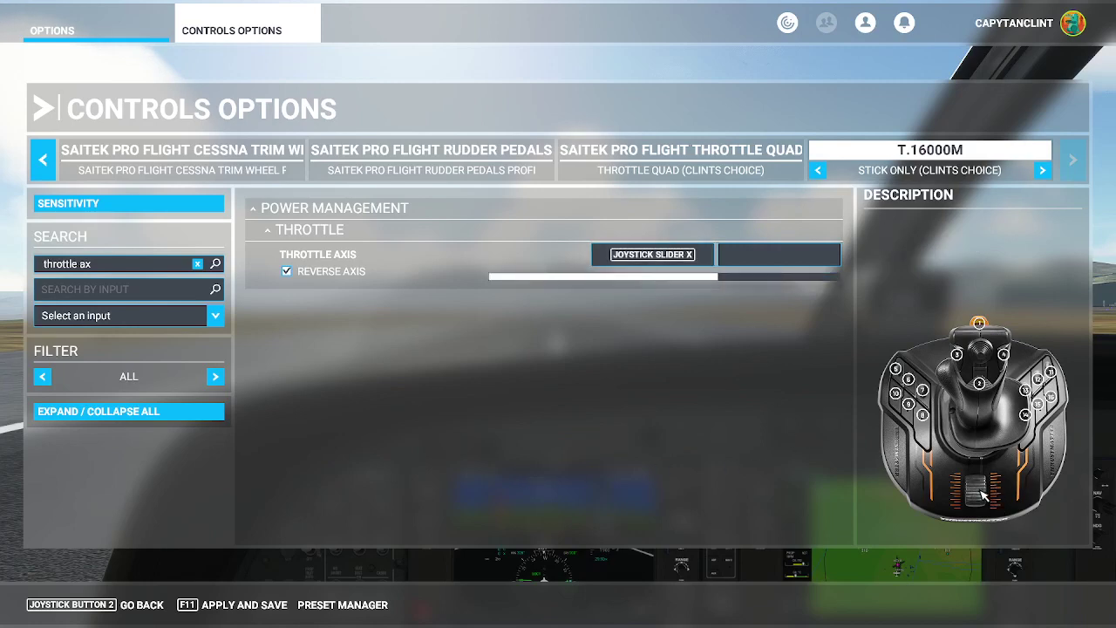
- Clear the Joystick Slider X binding from the T.16000M's Throttle Axis and validate the change
left_click(652, 255)
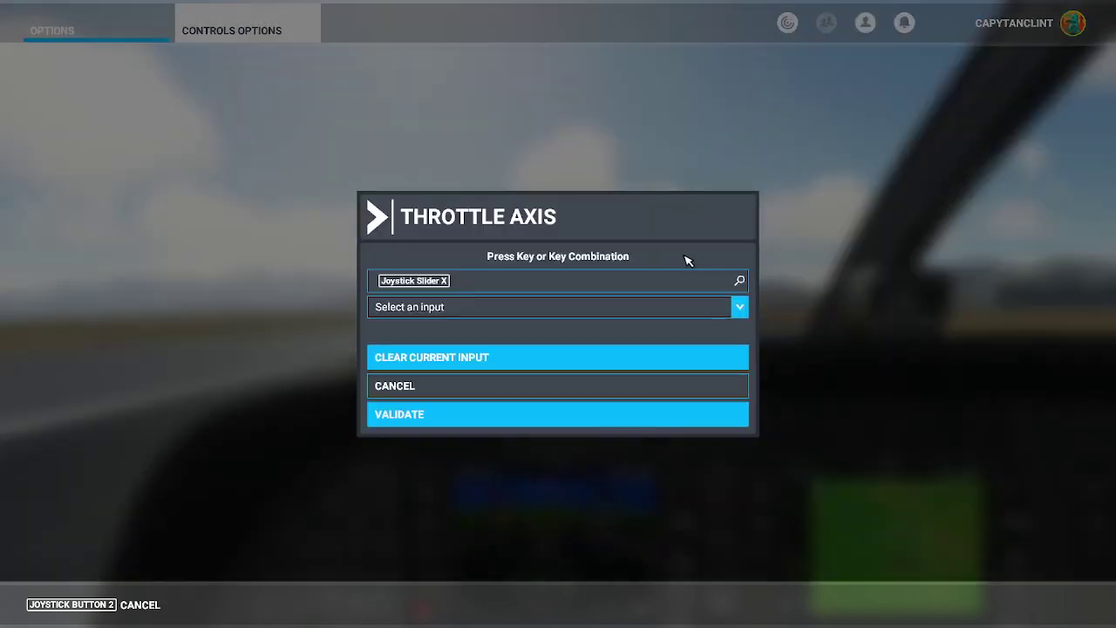
left_click(494, 364)
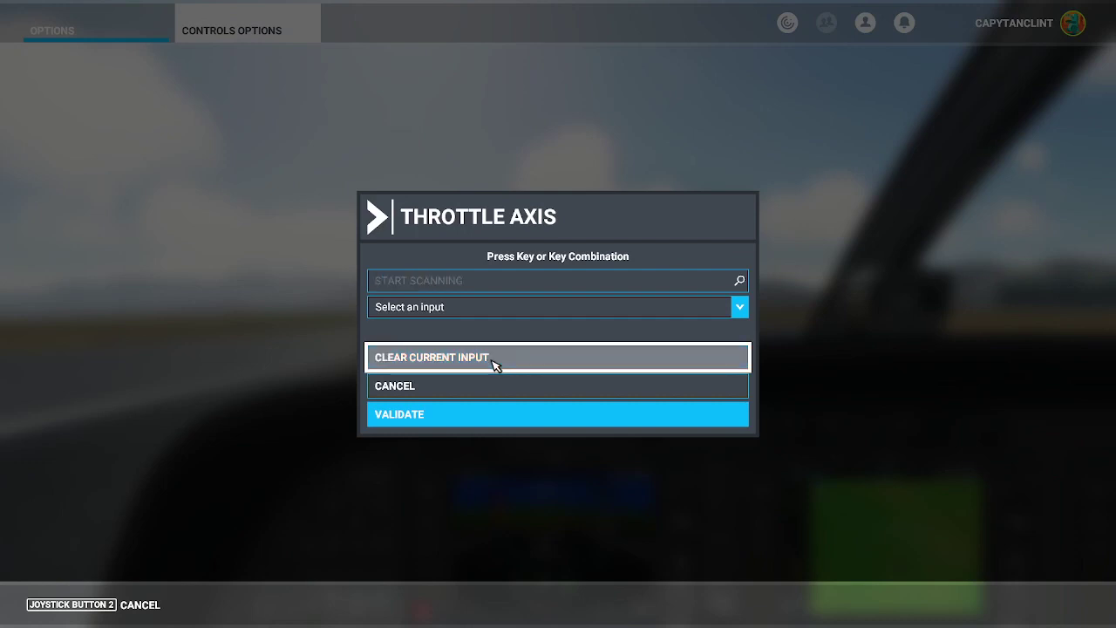
left_click(434, 422)
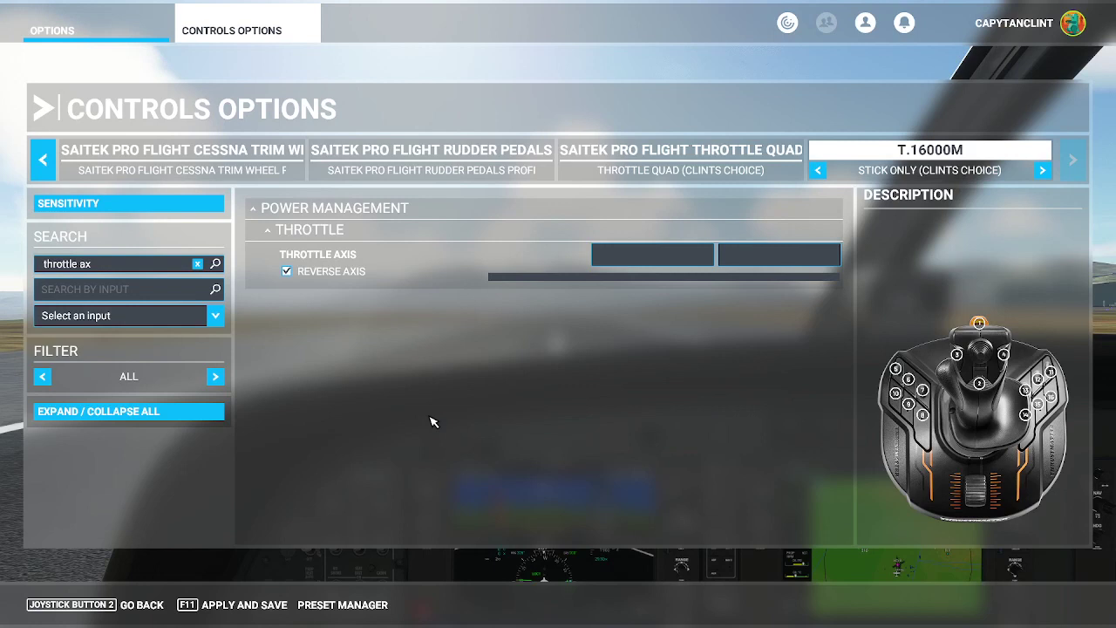
- View the throttle quadrant's bindings, and expand the T.16000M's assigned Flight Control Surfaces down to Primary Control Surfaces
left_click(639, 157)
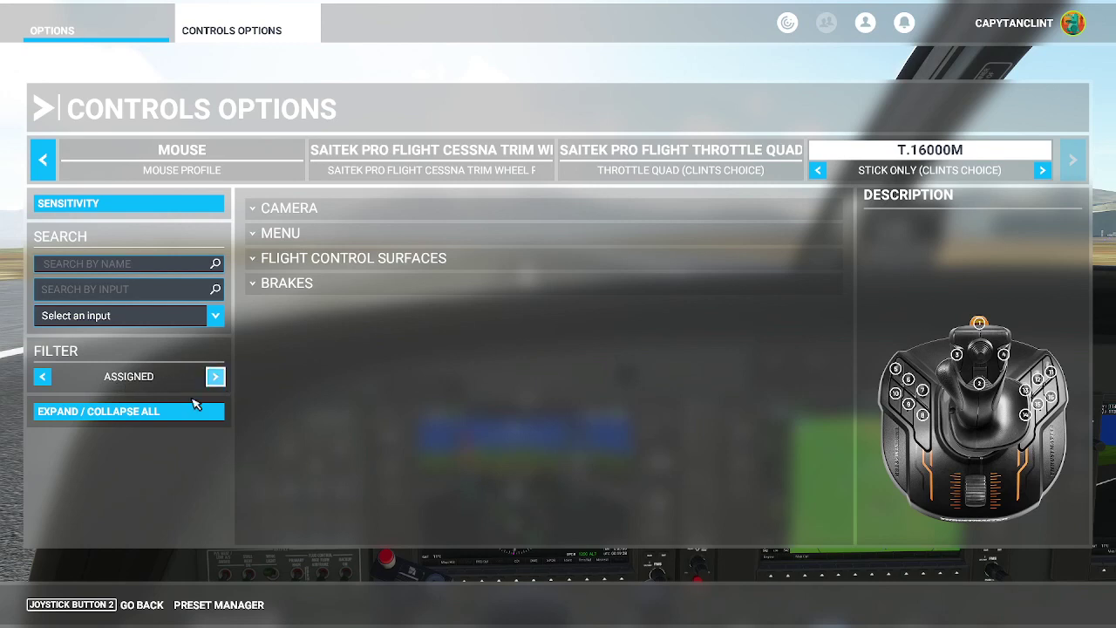
left_click(386, 260)
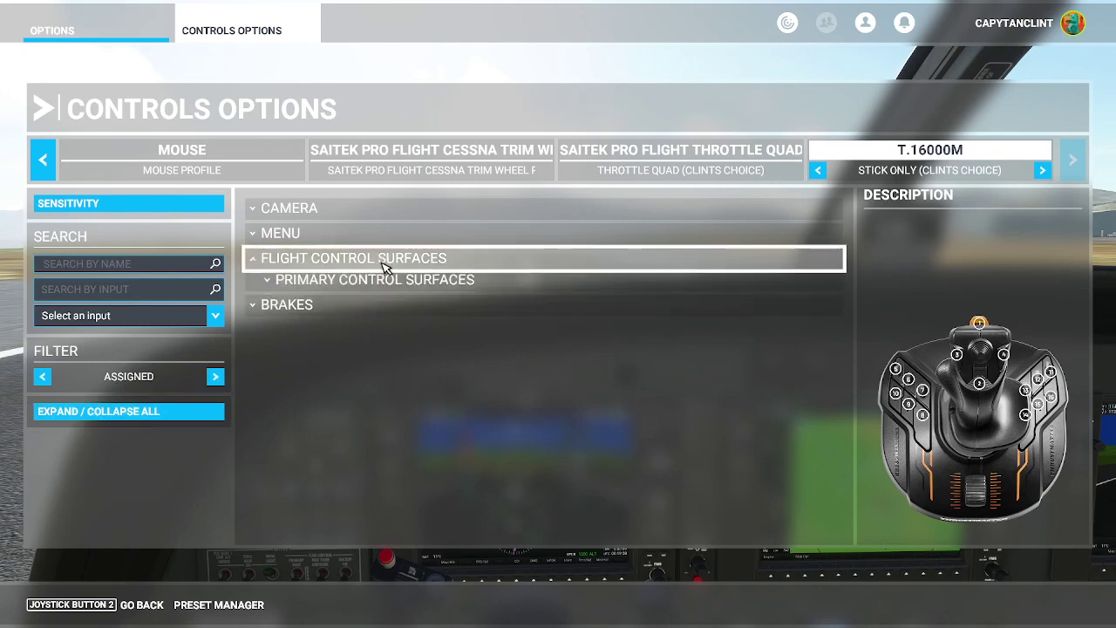
left_click(370, 281)
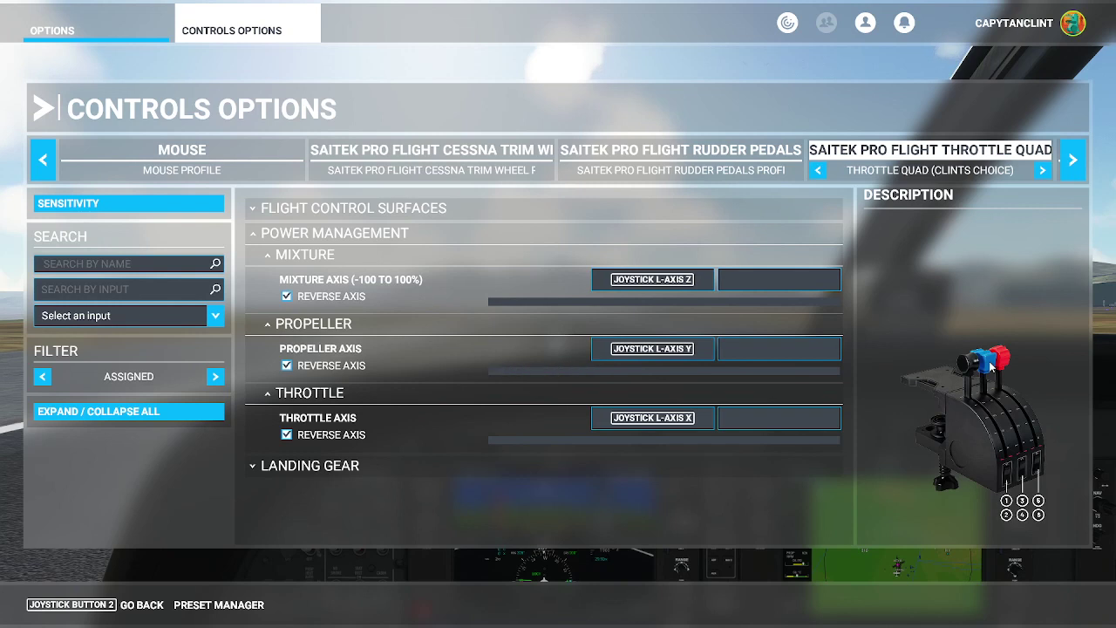
- Review the assigned bindings of the T.16000M and the rudder pedals, including the joystick's flight control and brake assignments, and leave the controls options
left_click(1074, 162)
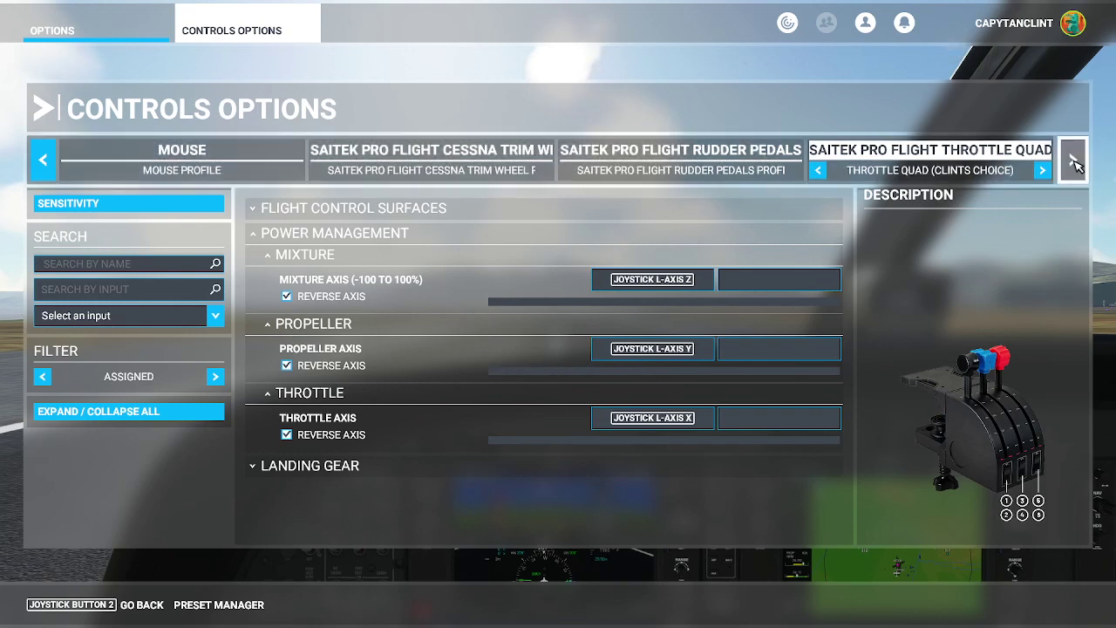
left_click(988, 159)
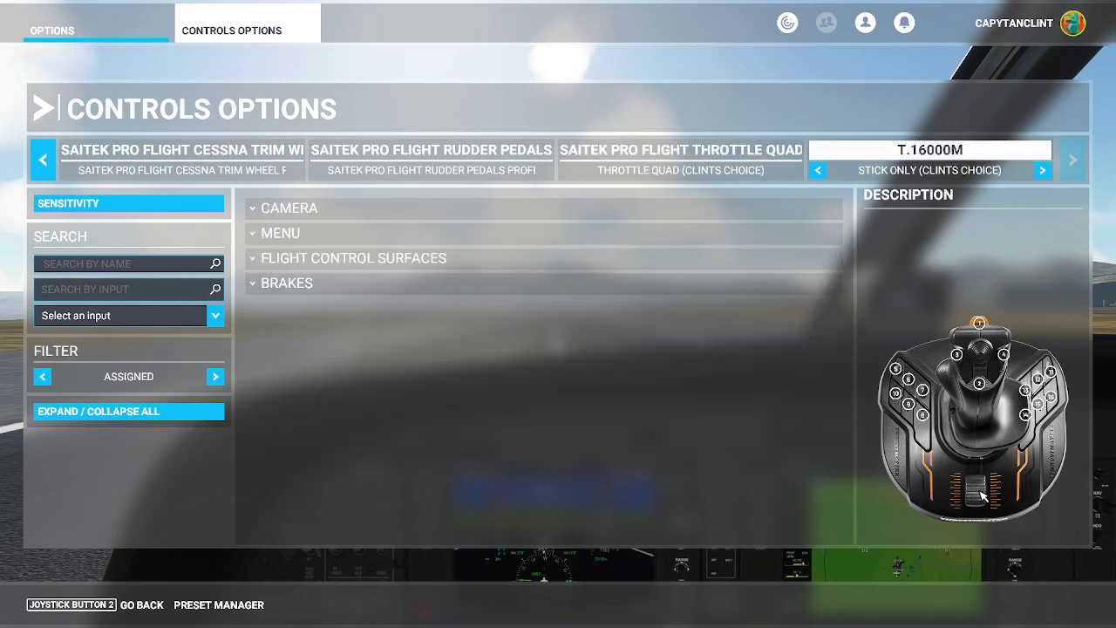
left_click(711, 154)
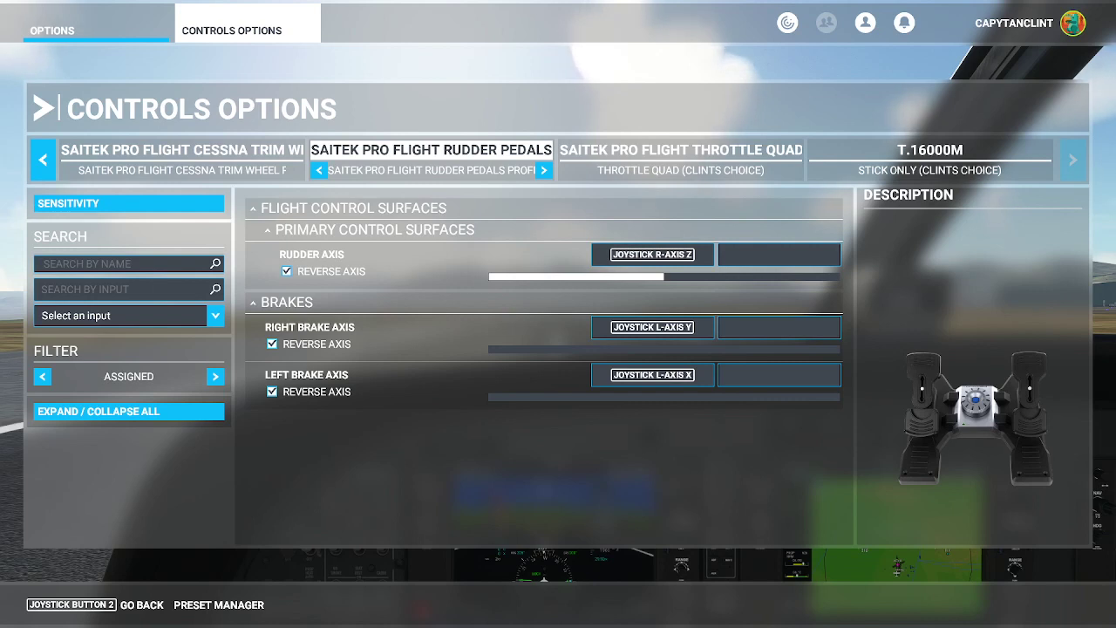
left_click(990, 150)
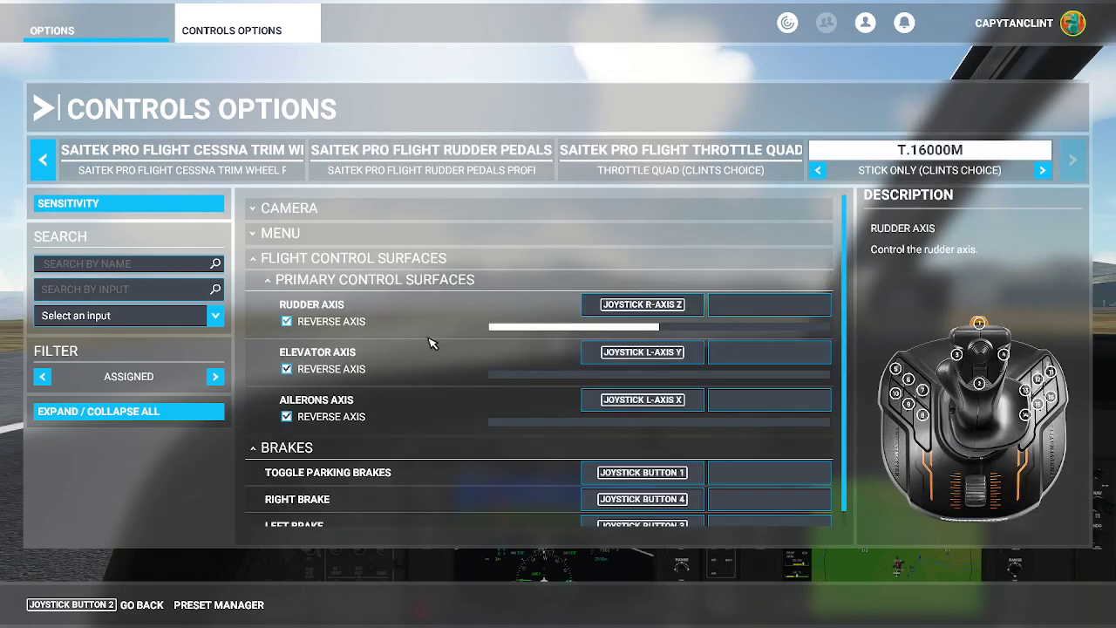
scroll(440, 371, "down", 1)
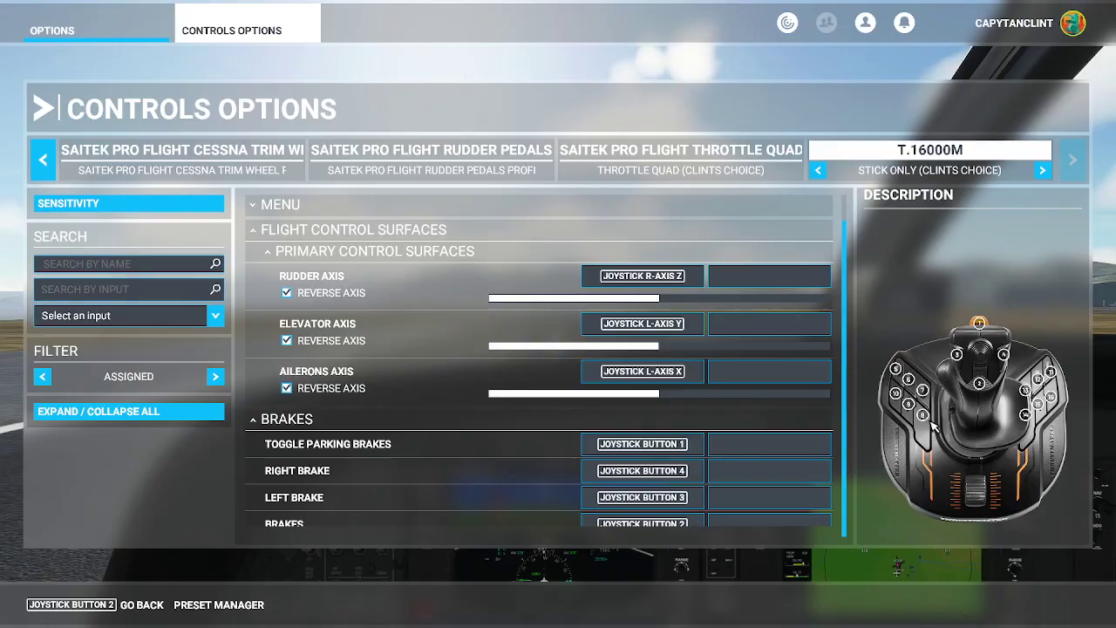
key("Escape")
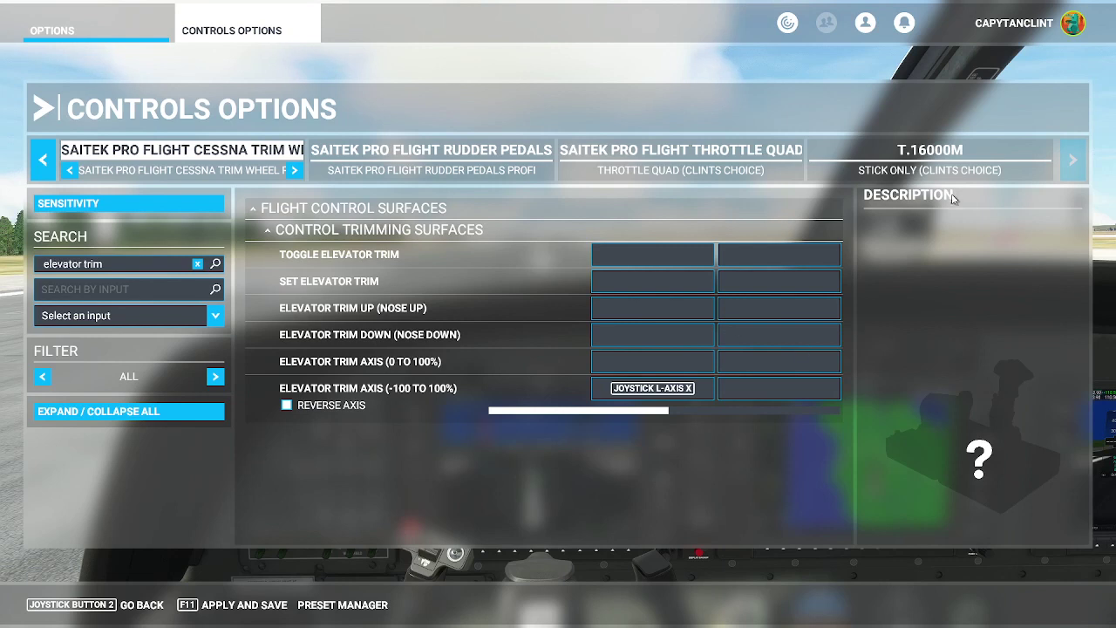
- Switch from the Cessna trim wheel's elevator trim bindings to the T.16000M joystick
left_click(998, 161)
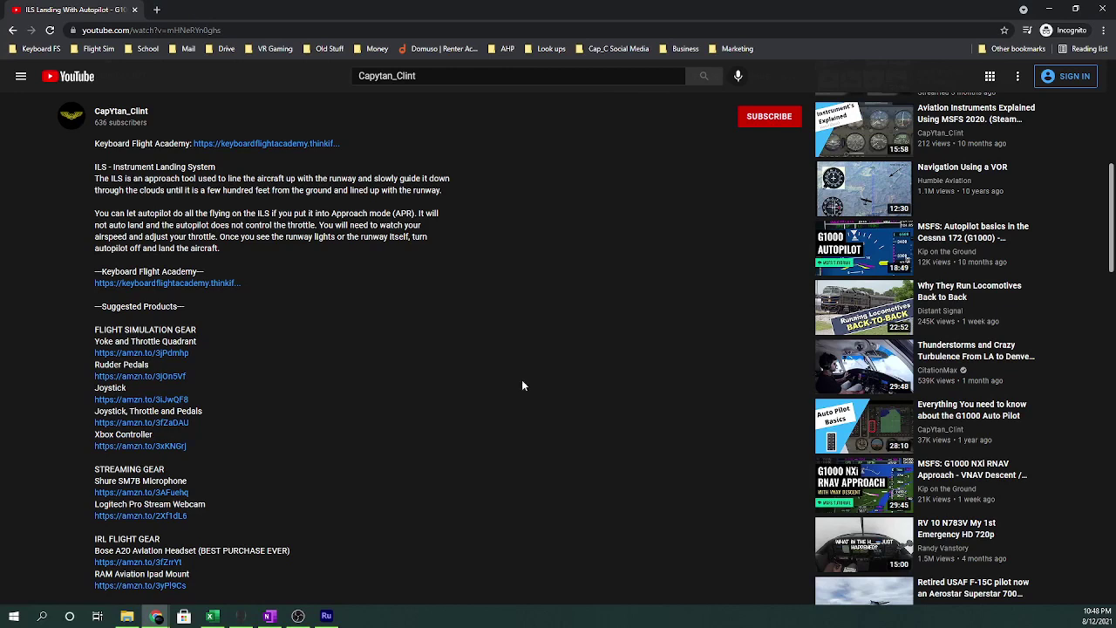
- On the YouTube video page, try to subscribe to the channel, and view the Keyboard Flight Academy site linked in the description
left_click(772, 120)
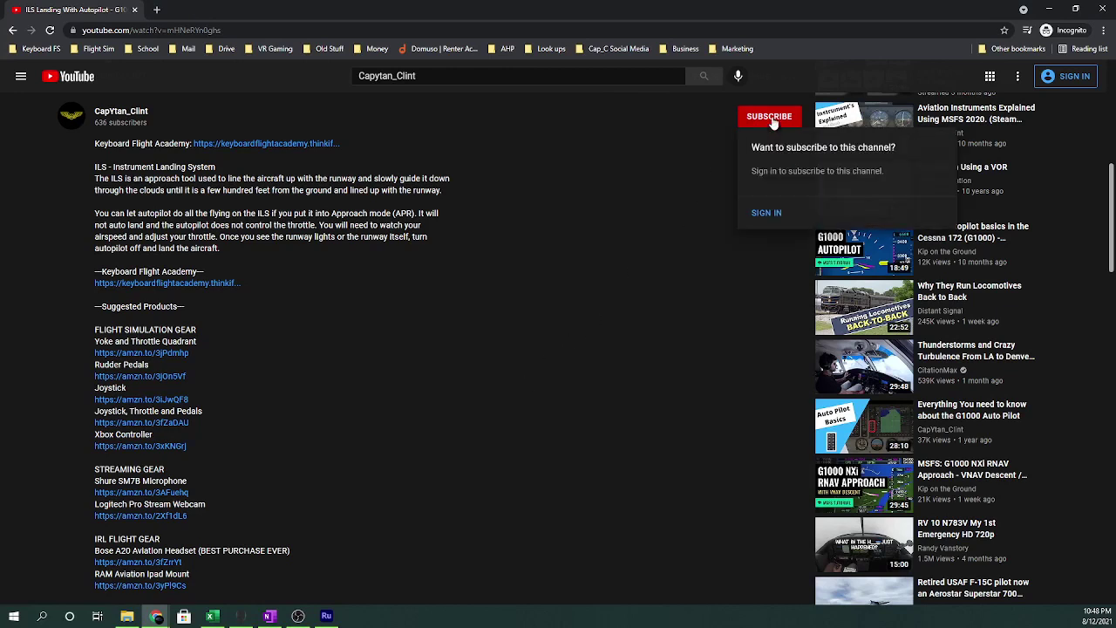
left_click(374, 331)
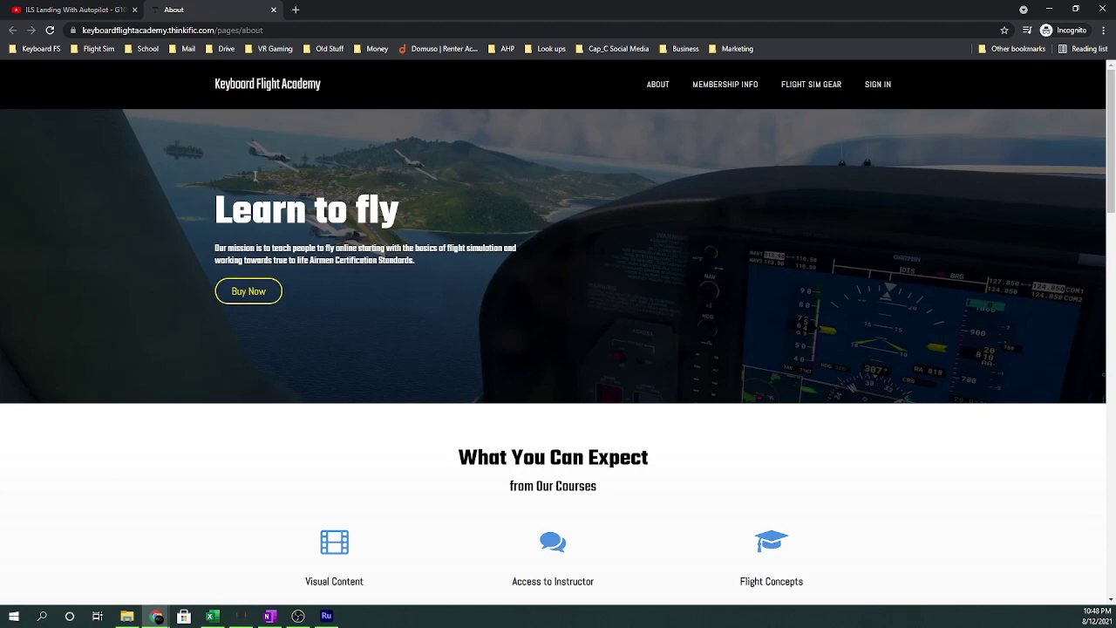
left_click(70, 14)
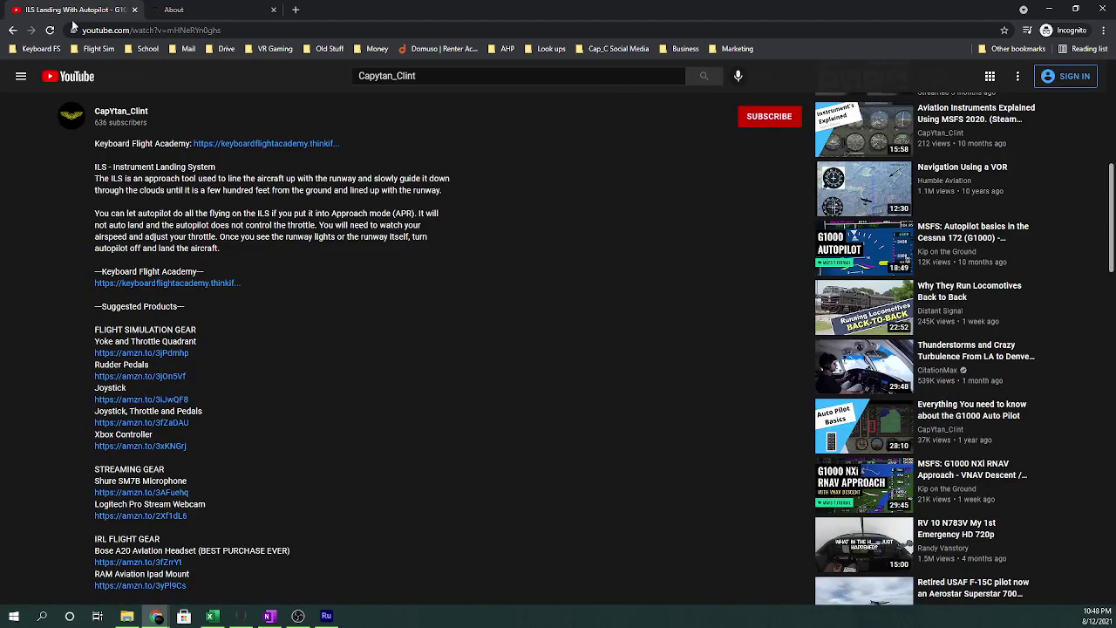
- Open the description's "Joystick, Throttle and Pedals" link and search Amazon for "Nicolas Cage Sequin Pillow"
left_click(171, 425)
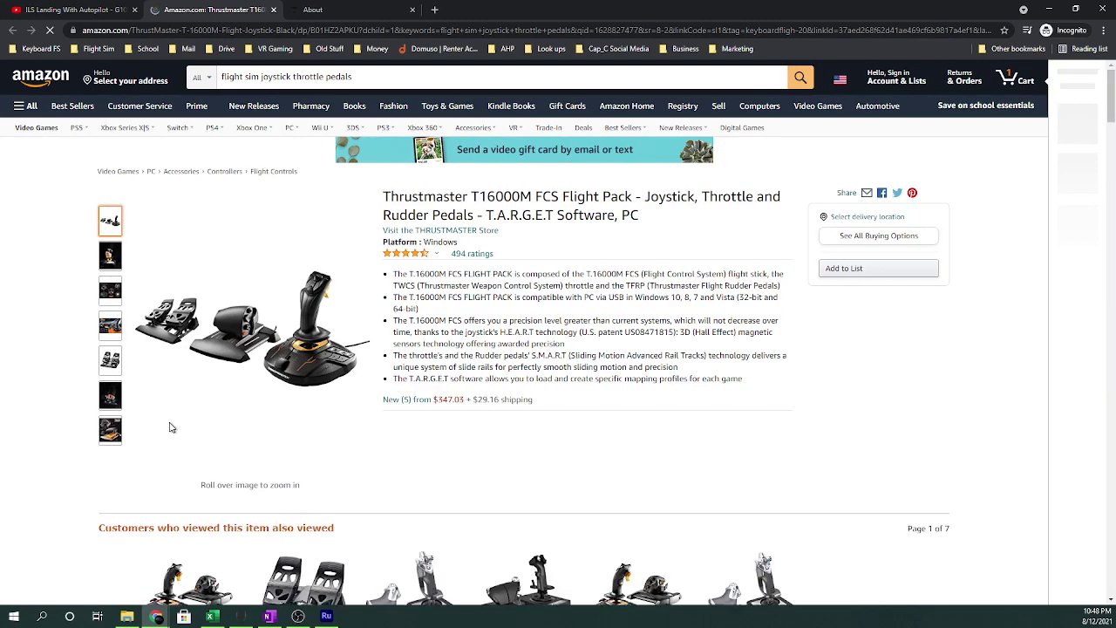
double_click(297, 77)
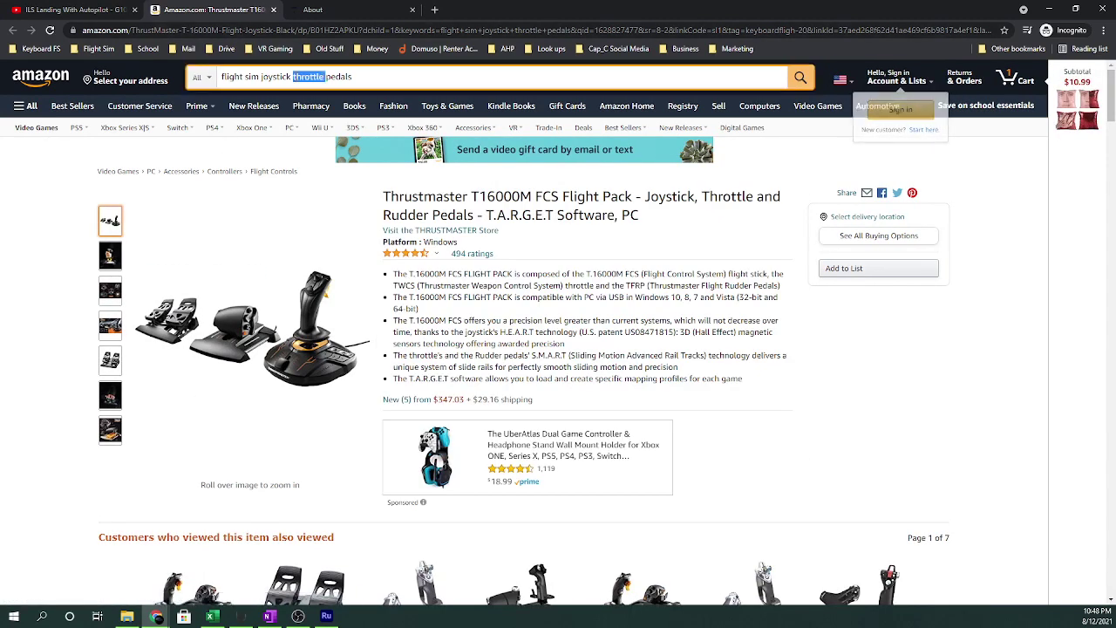
left_click(296, 77)
type("Nicolas Cage Sequin Pillow")
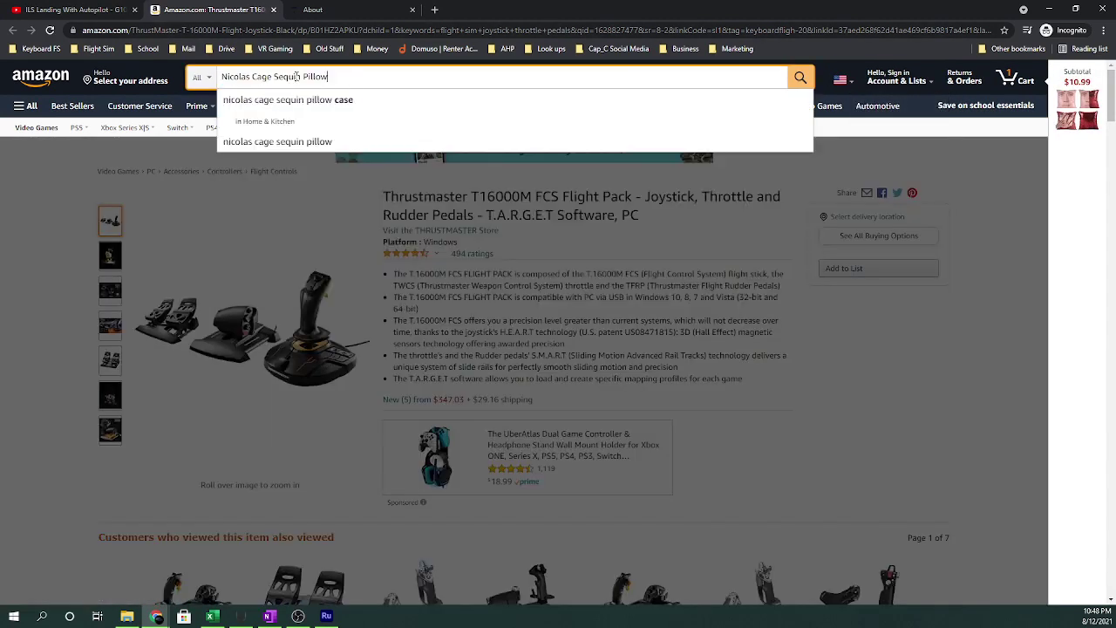
key("Return")
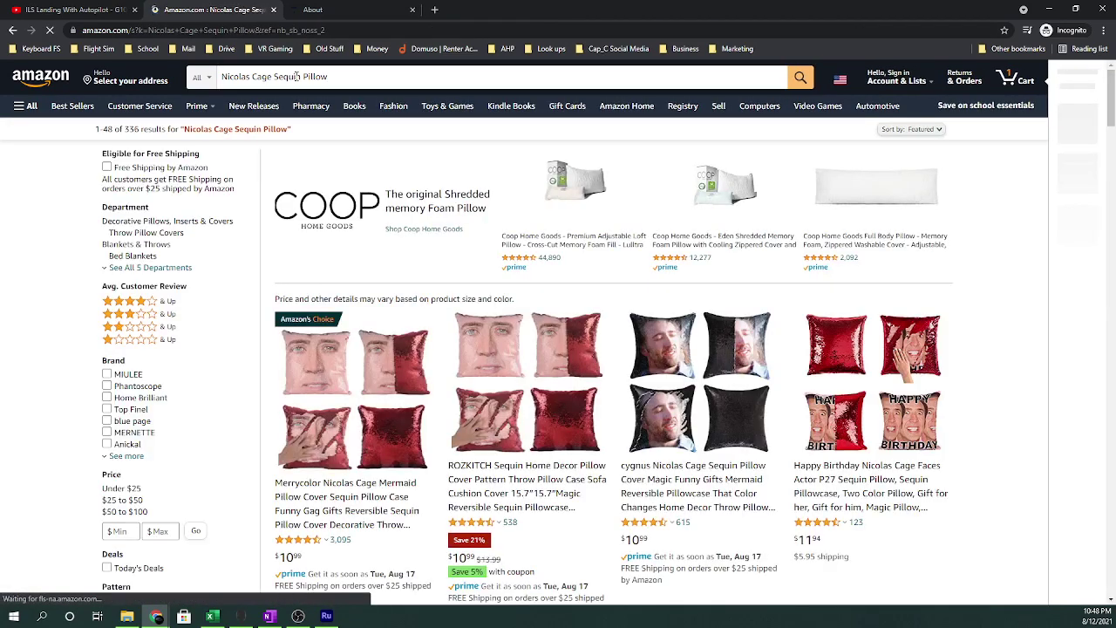